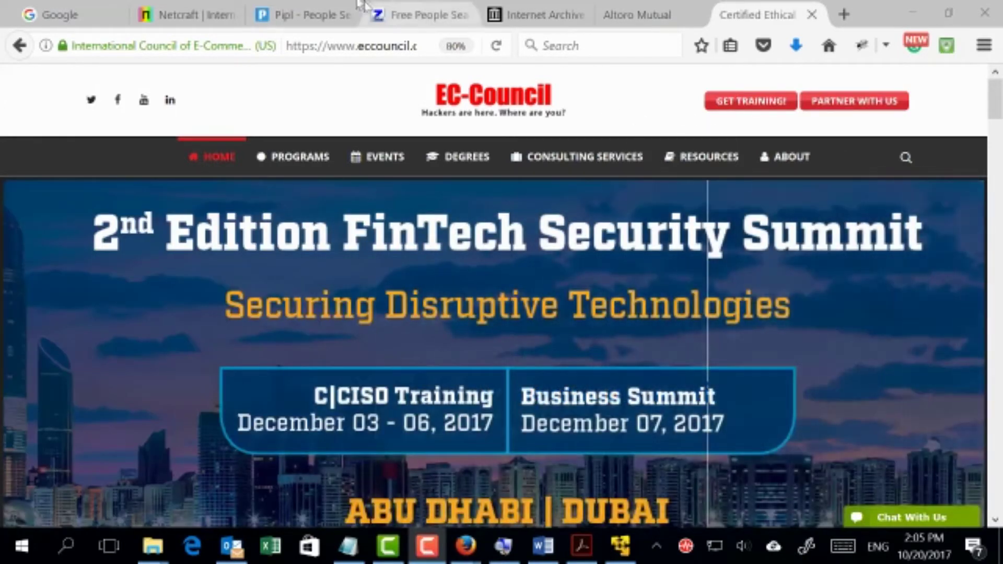
pyautogui.click(641, 14)
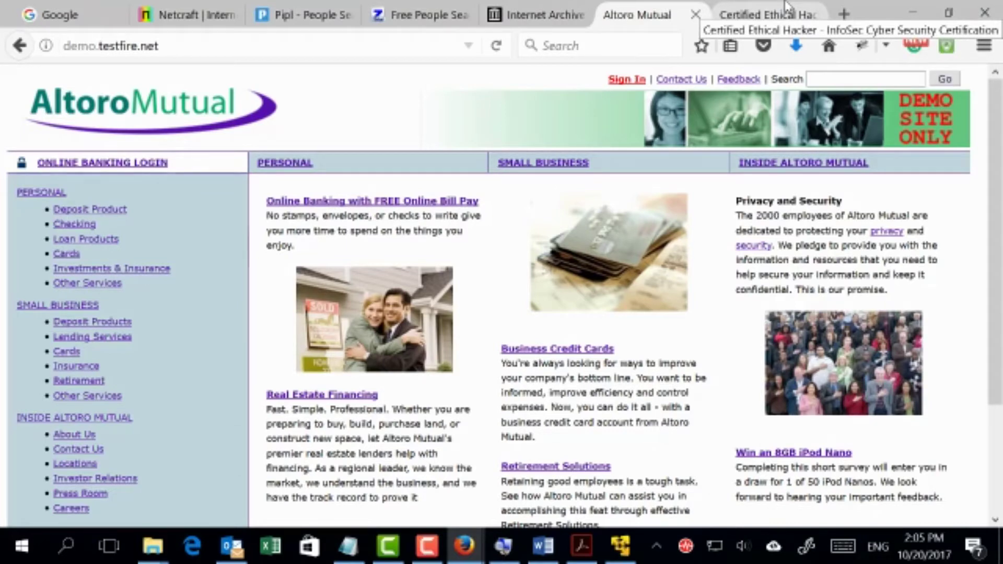
pyautogui.click(845, 16)
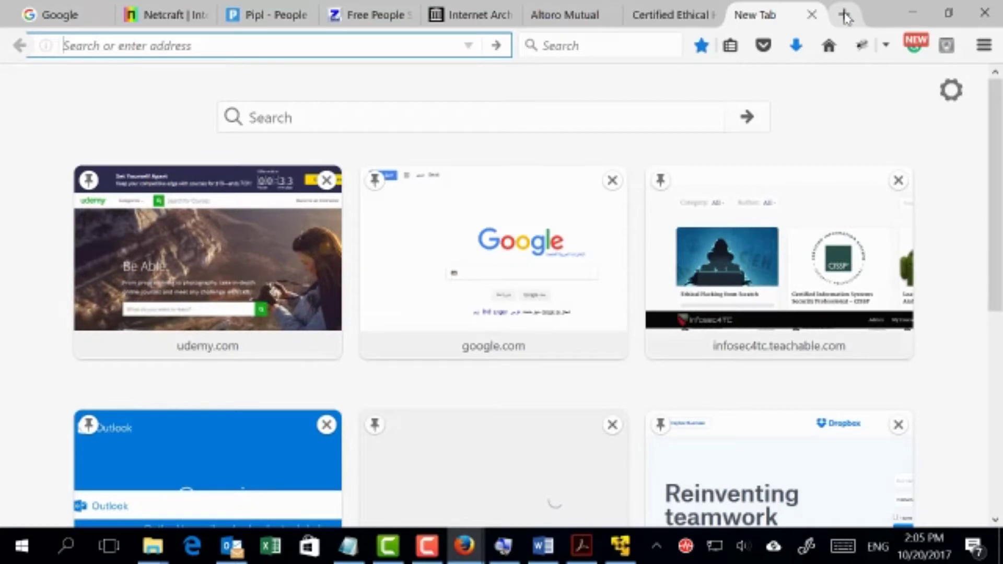
pyautogui.write('www.')
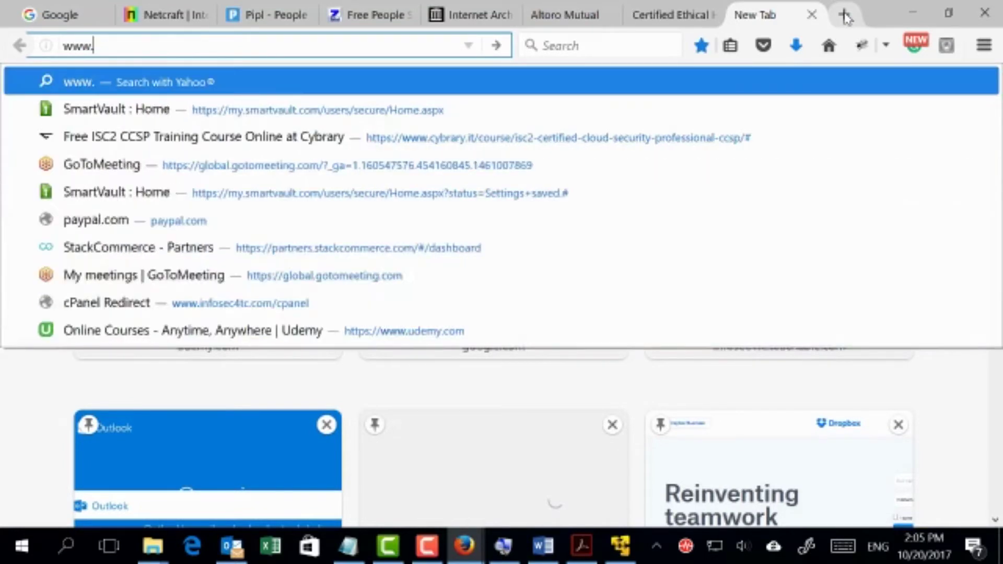
pyautogui.write('ott-')
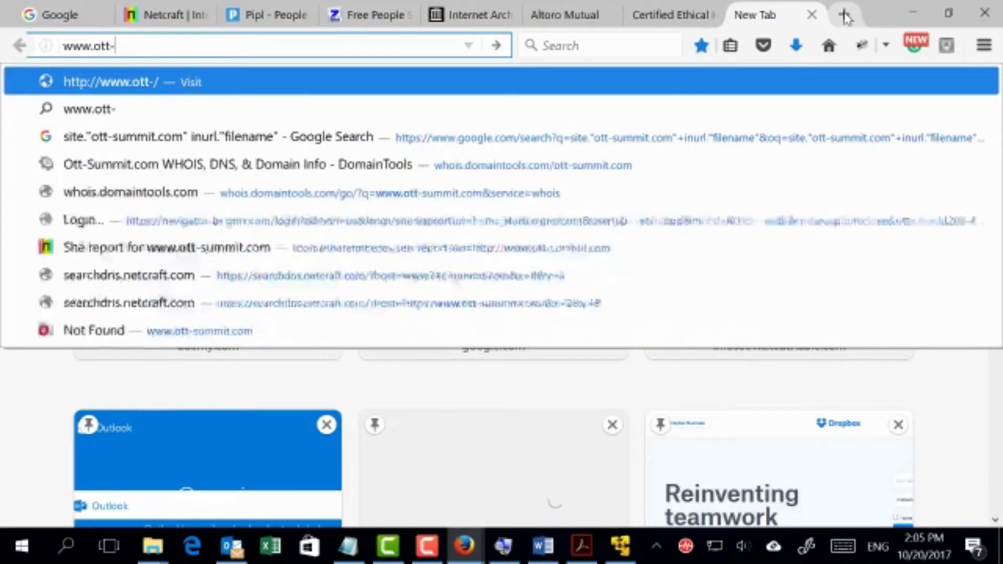
pyautogui.write('summi')
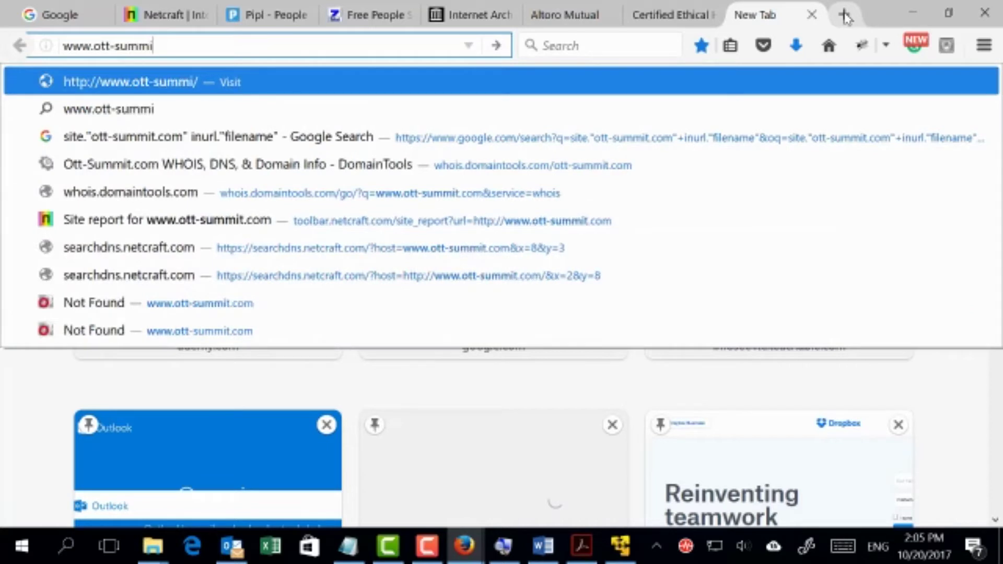
pyautogui.write('t.com')
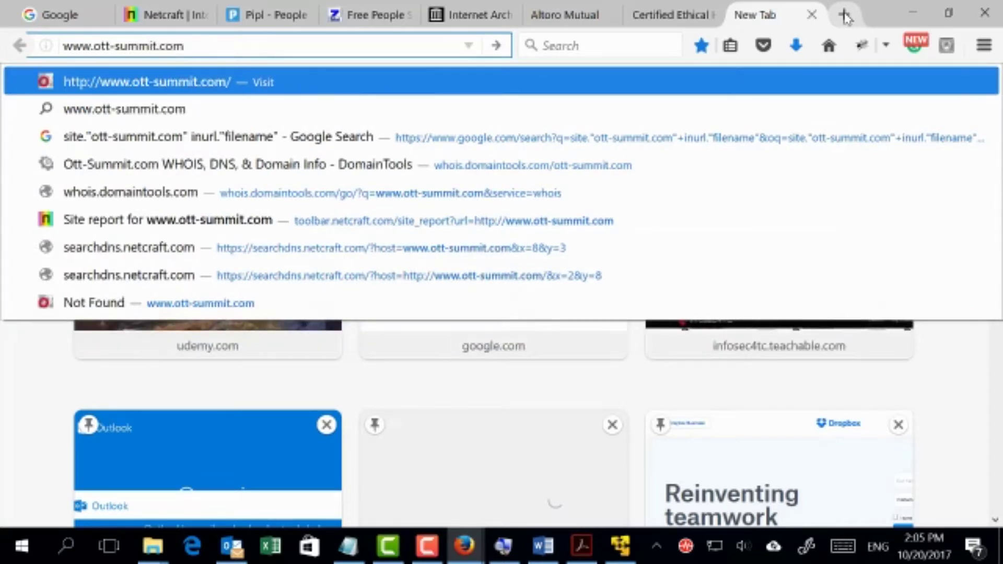
pyautogui.press('Return')
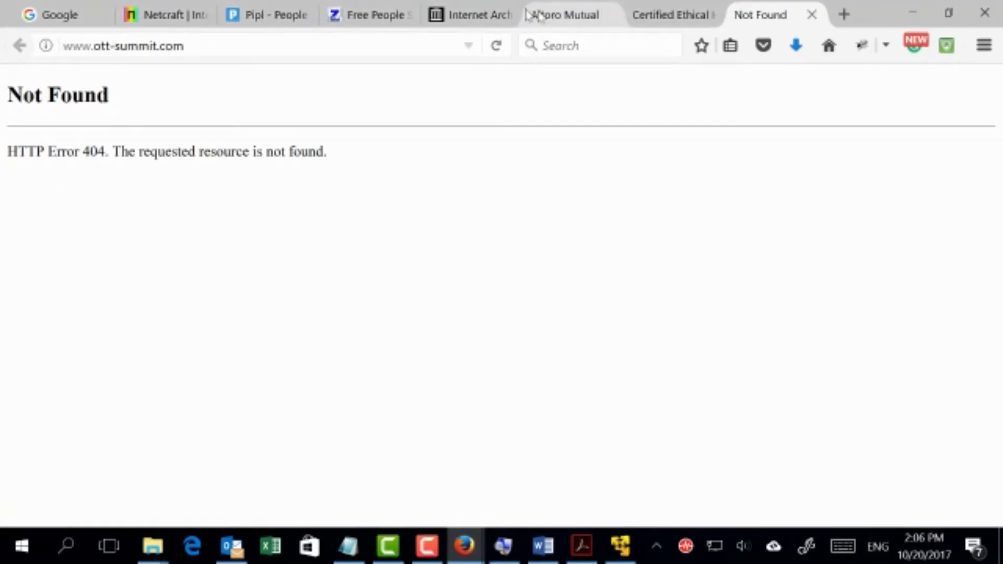
# Look through the EC-Council home page from the main banner down to the footer and the organization links.
pyautogui.click(654, 12)
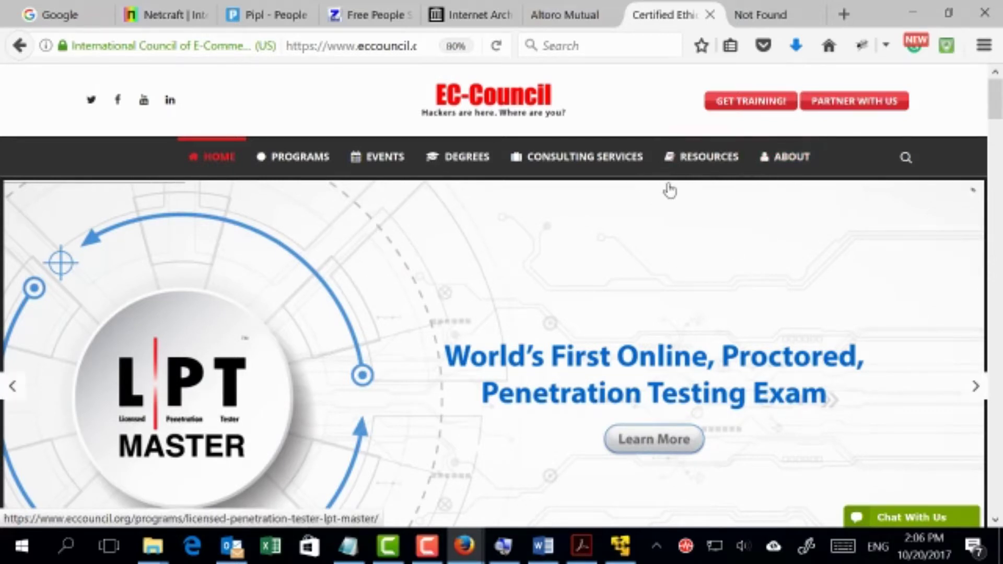
pyautogui.scroll(-10, 670, 191)
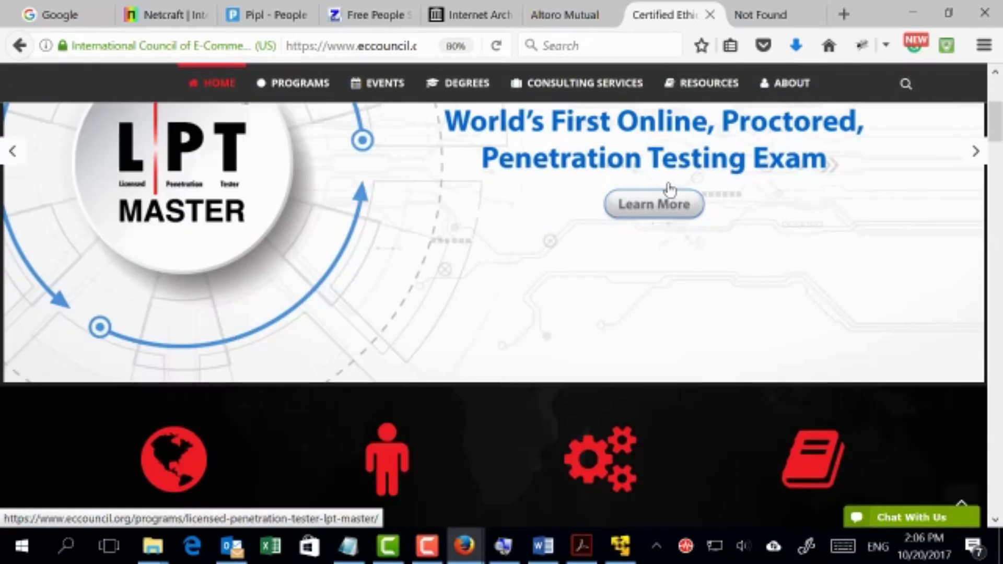
pyautogui.scroll(-12, 669, 189)
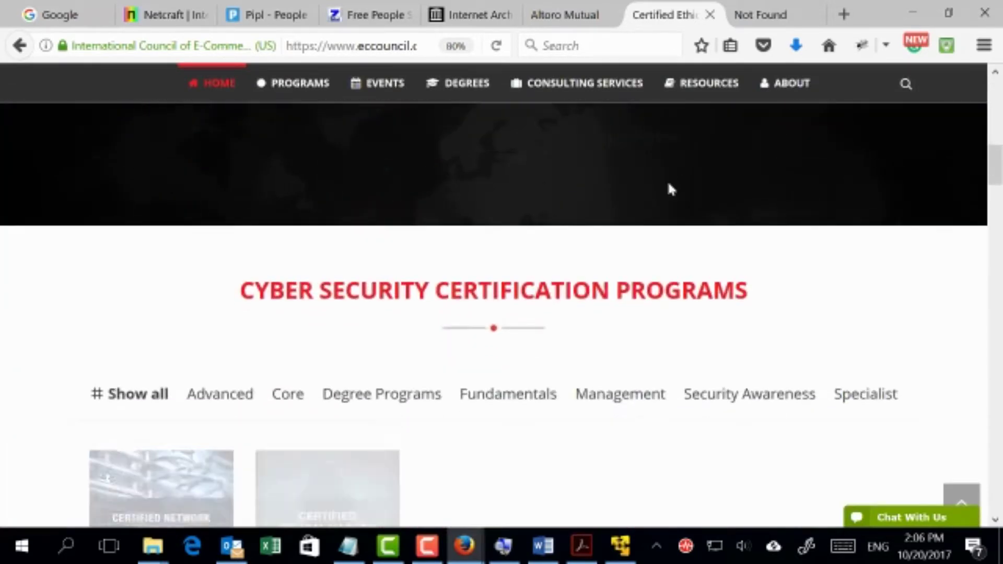
pyautogui.scroll(-10, 670, 198)
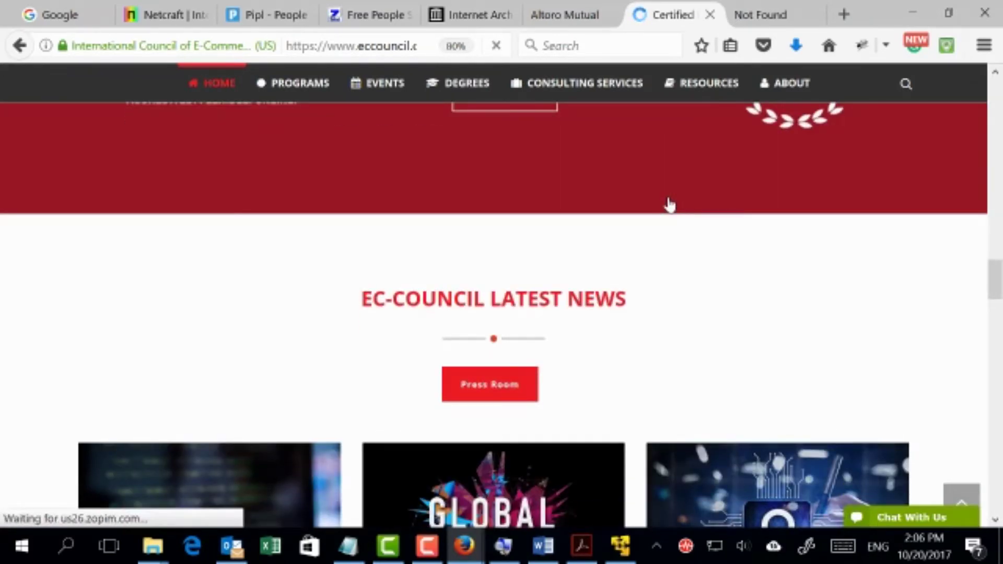
pyautogui.scroll(-9, 669, 205)
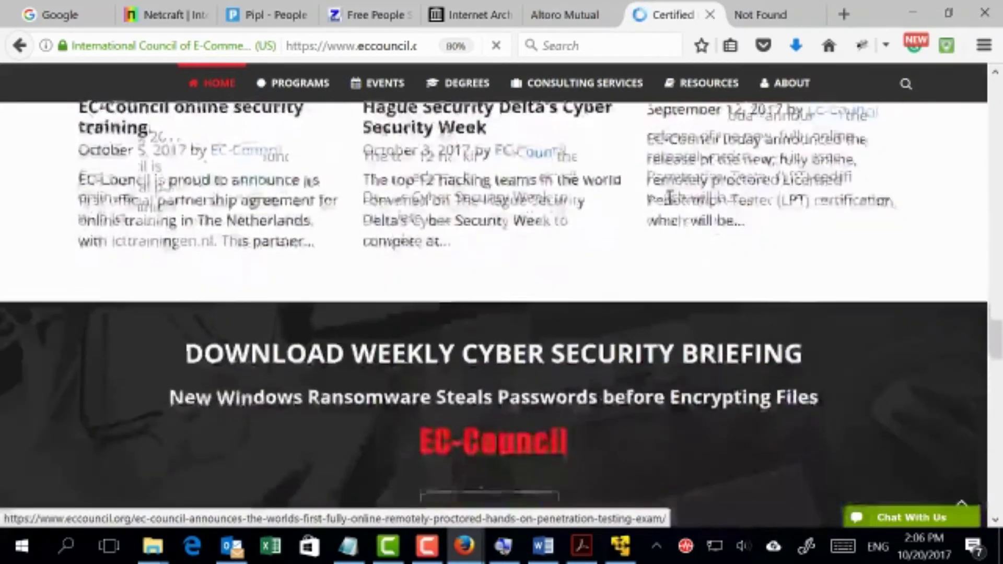
pyautogui.scroll(-15, 668, 199)
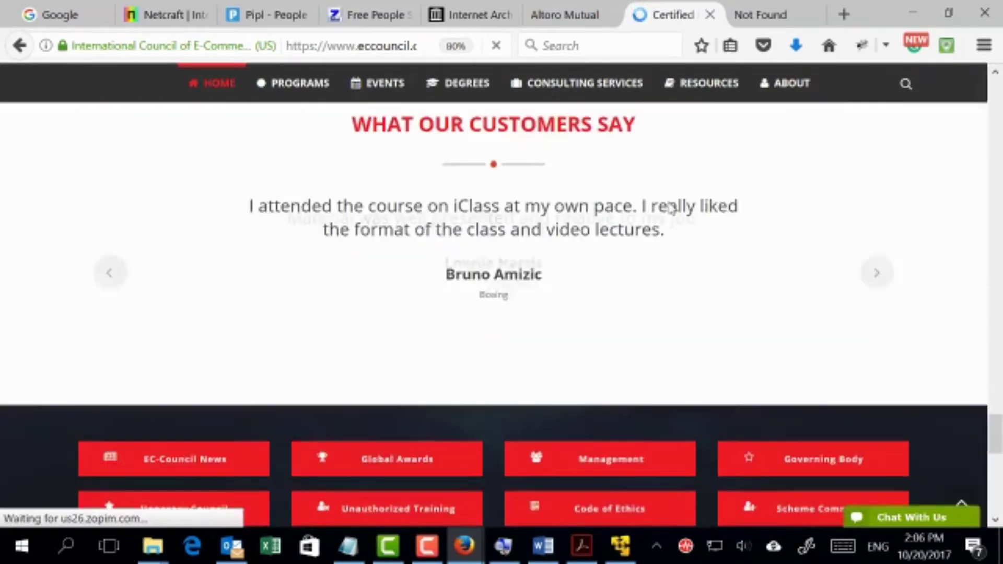
pyautogui.scroll(-5, 671, 207)
pyautogui.scroll(-5, 668, 205)
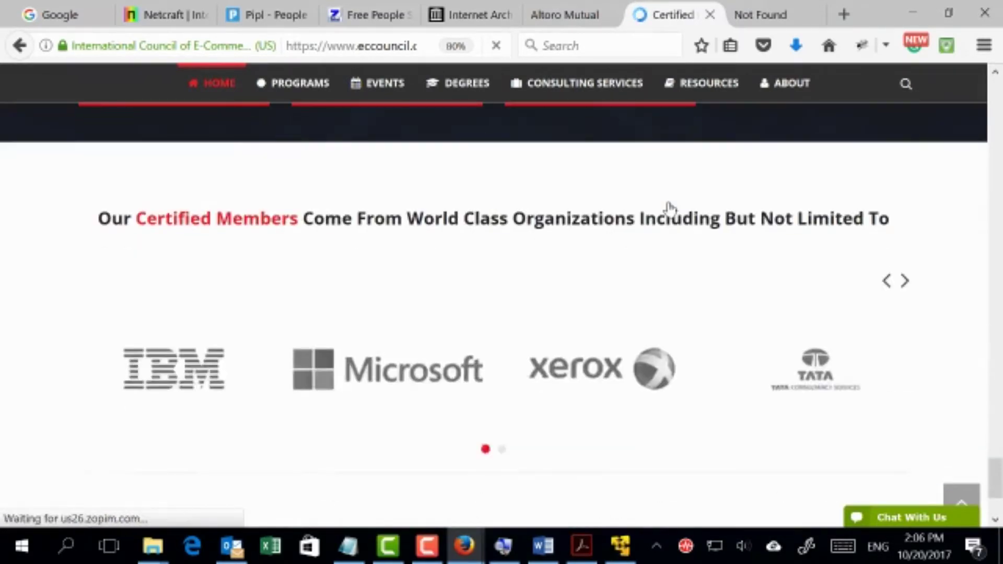
pyautogui.scroll(5, 668, 205)
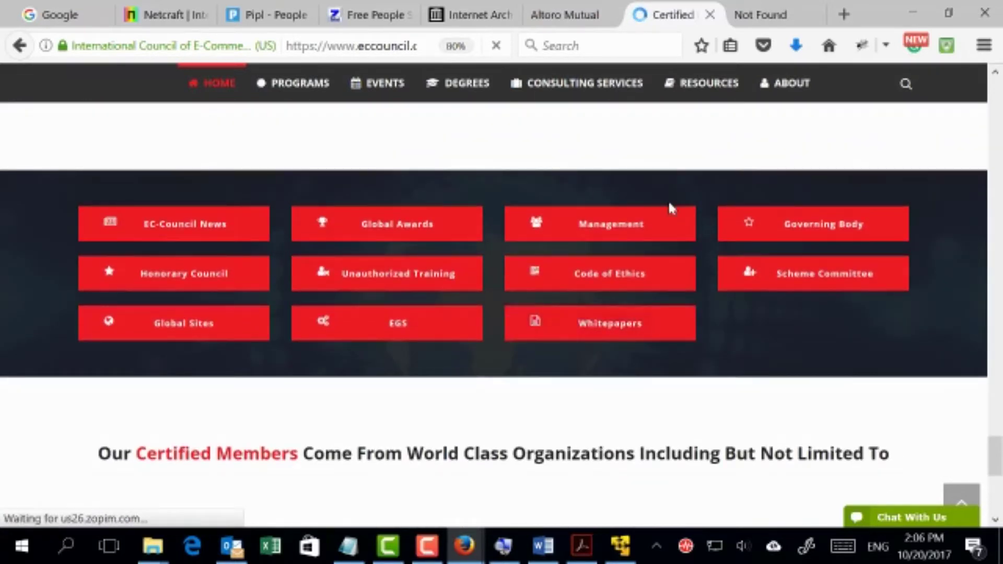
pyautogui.scroll(-7, 669, 208)
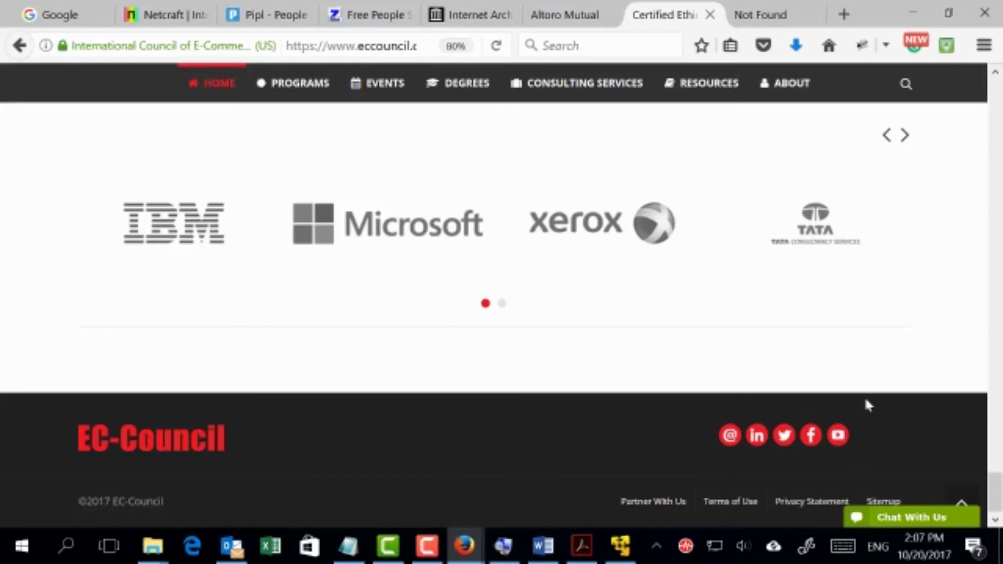
pyautogui.scroll(5, 865, 401)
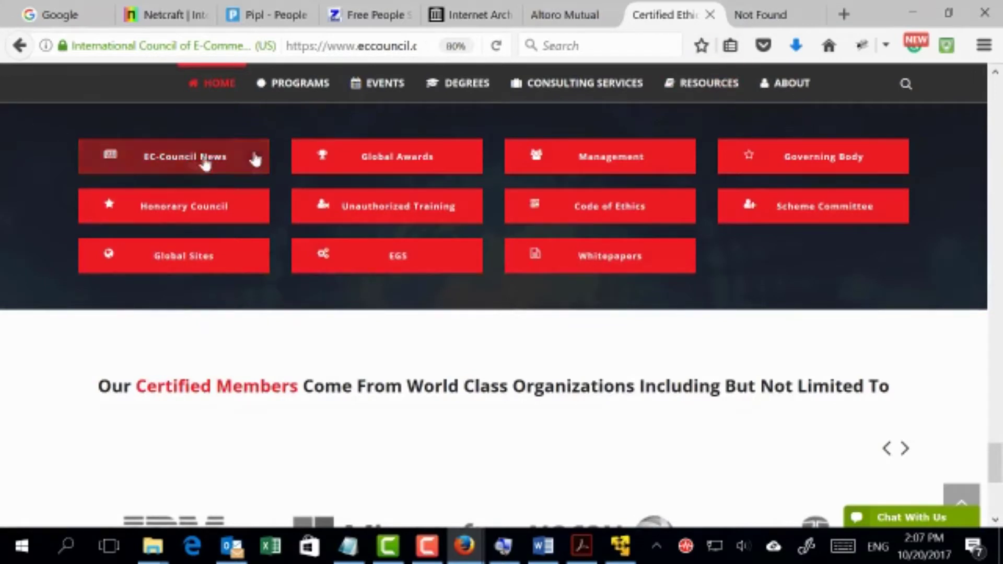
# Examine the entries listed under About on the EC-Council site.
pyautogui.click(790, 94)
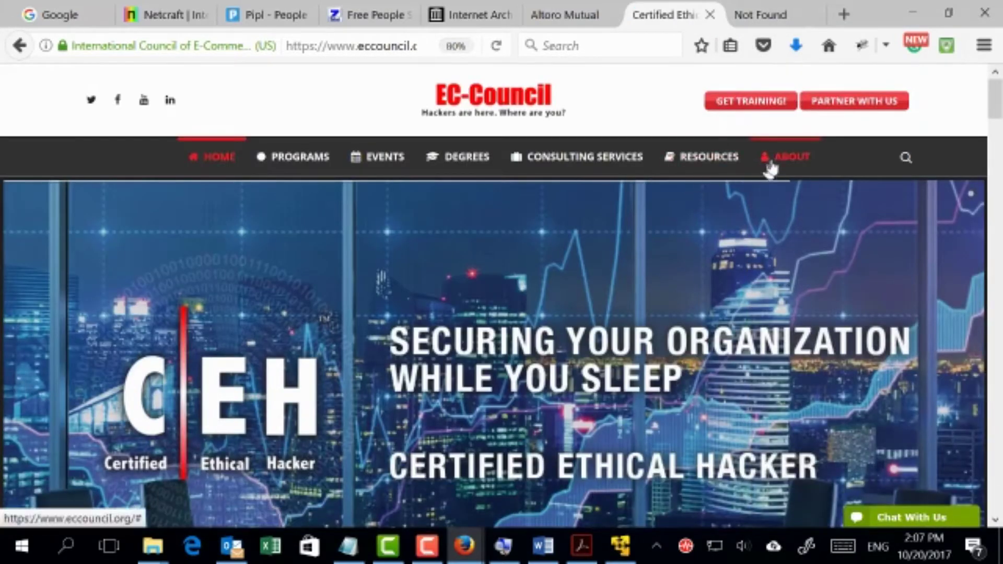
pyautogui.moveTo(768, 165)
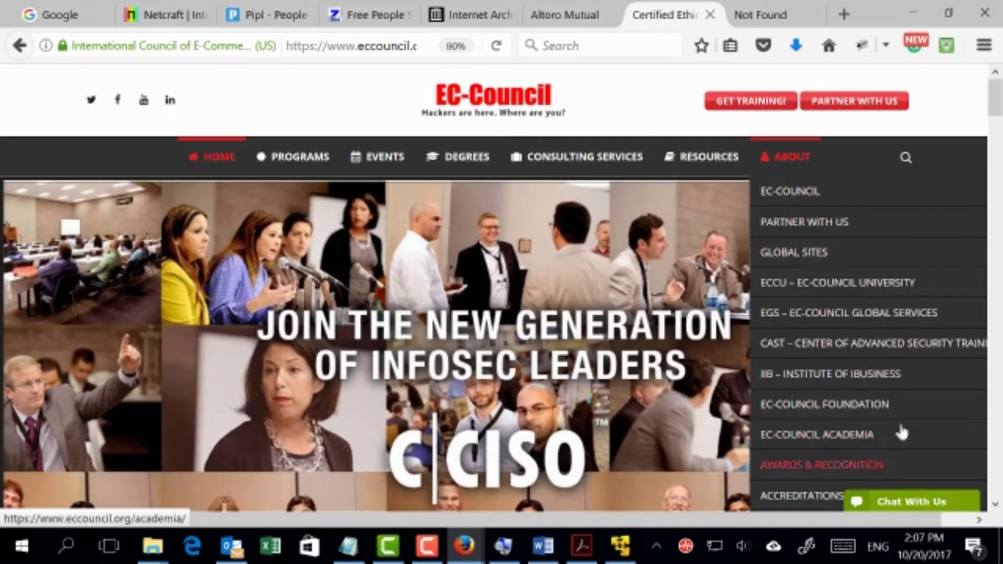
pyautogui.scroll(-2, 898, 423)
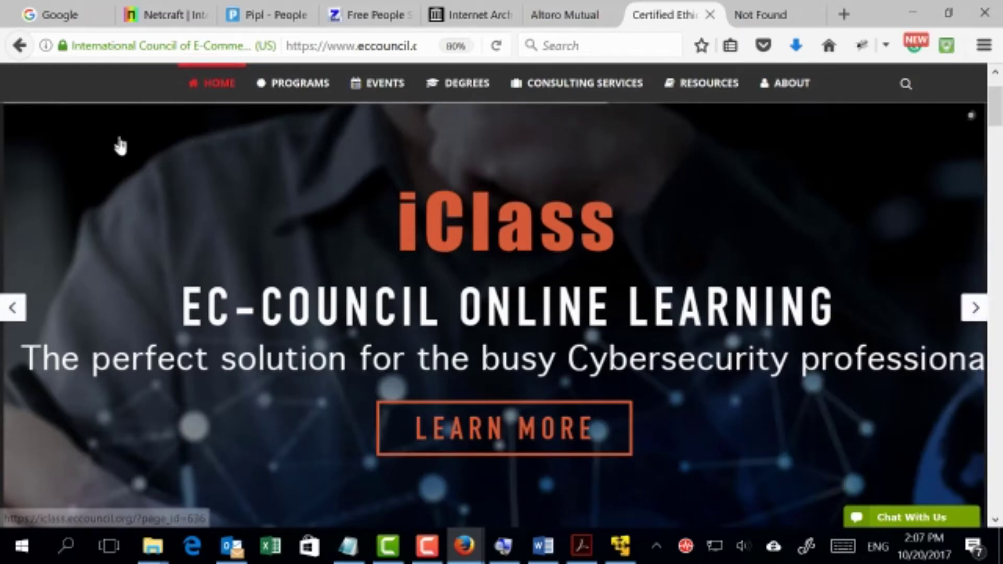
# Review the EC-Council home page's certification programs, latest news, security training and customer sections through to the footer.
pyautogui.scroll(-10, 108, 155)
pyautogui.scroll(-2, 112, 156)
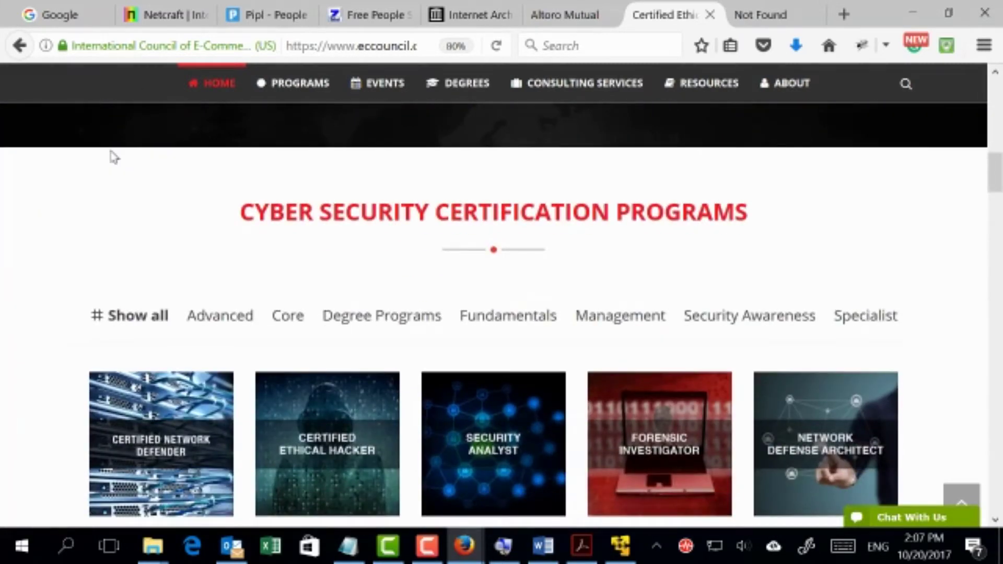
pyautogui.scroll(-4, 112, 157)
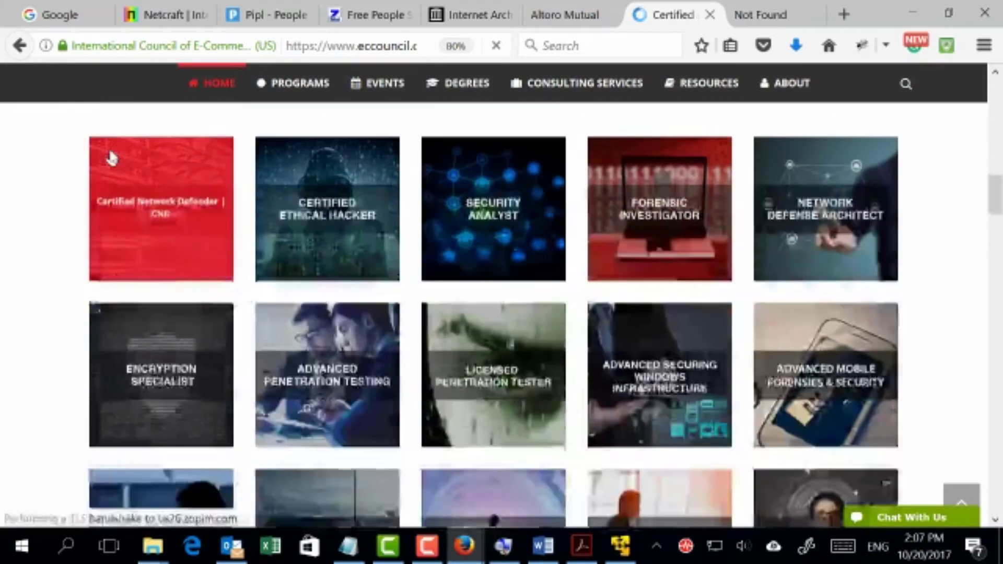
pyautogui.scroll(-3, 111, 156)
pyautogui.scroll(-5, 111, 157)
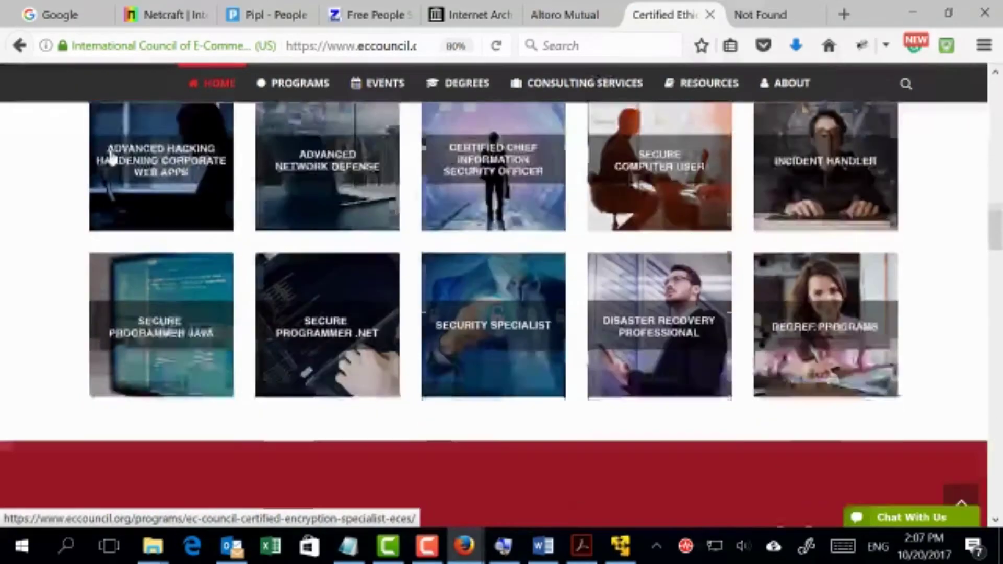
pyautogui.scroll(-1, 112, 156)
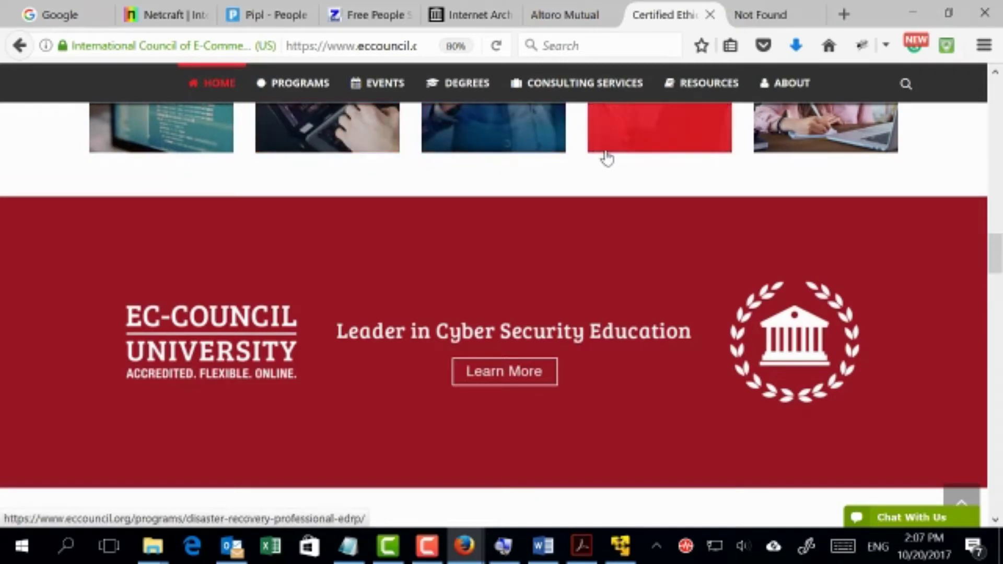
pyautogui.scroll(-4, 609, 159)
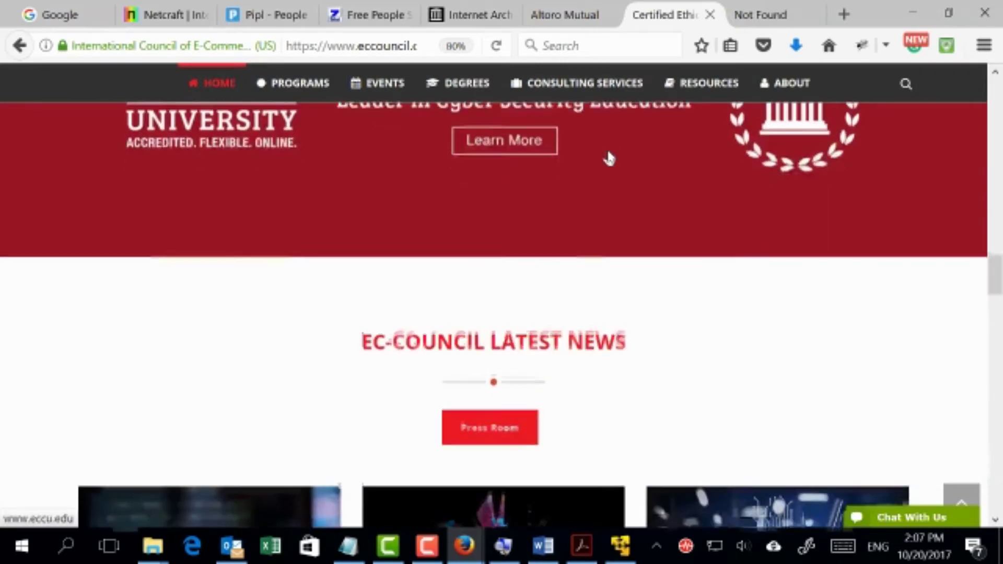
pyautogui.scroll(-3, 609, 159)
pyautogui.scroll(-5, 609, 159)
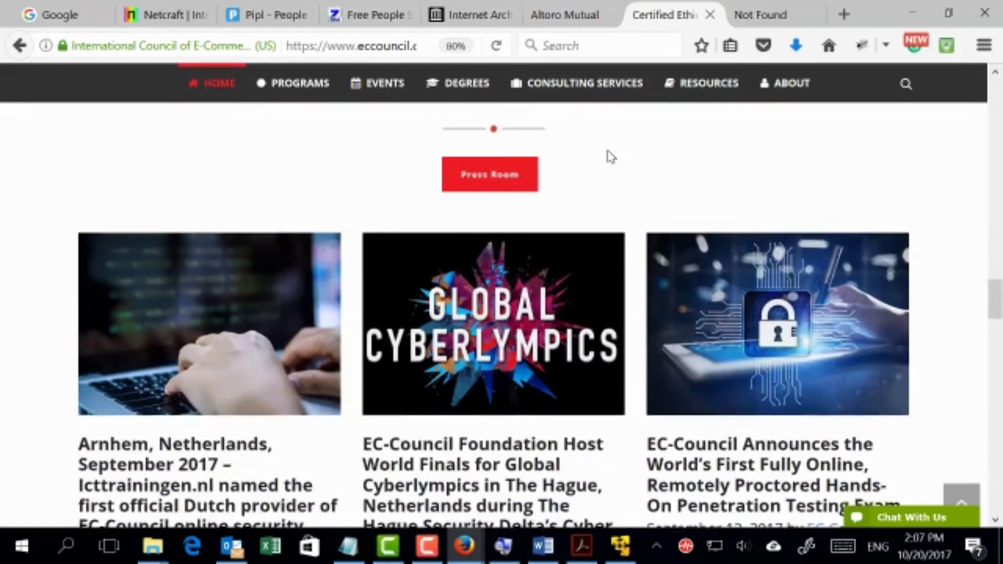
pyautogui.scroll(-8, 609, 161)
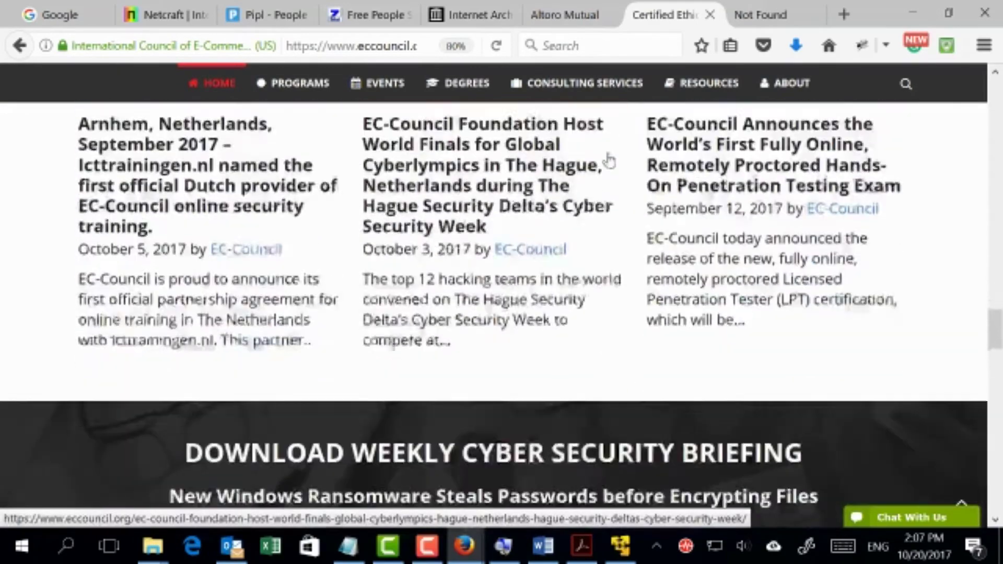
pyautogui.scroll(-8, 609, 157)
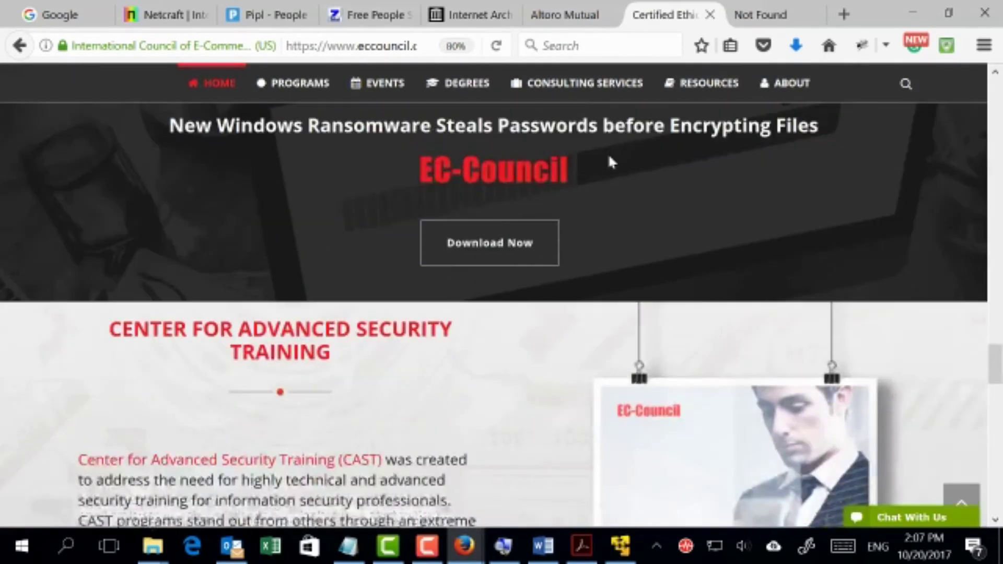
pyautogui.scroll(-9, 612, 162)
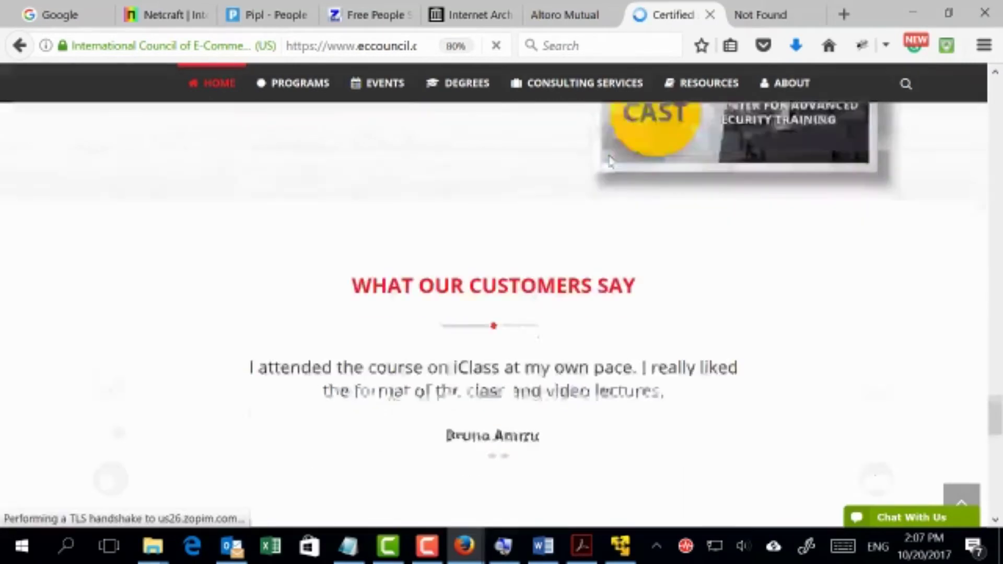
pyautogui.scroll(-6, 612, 160)
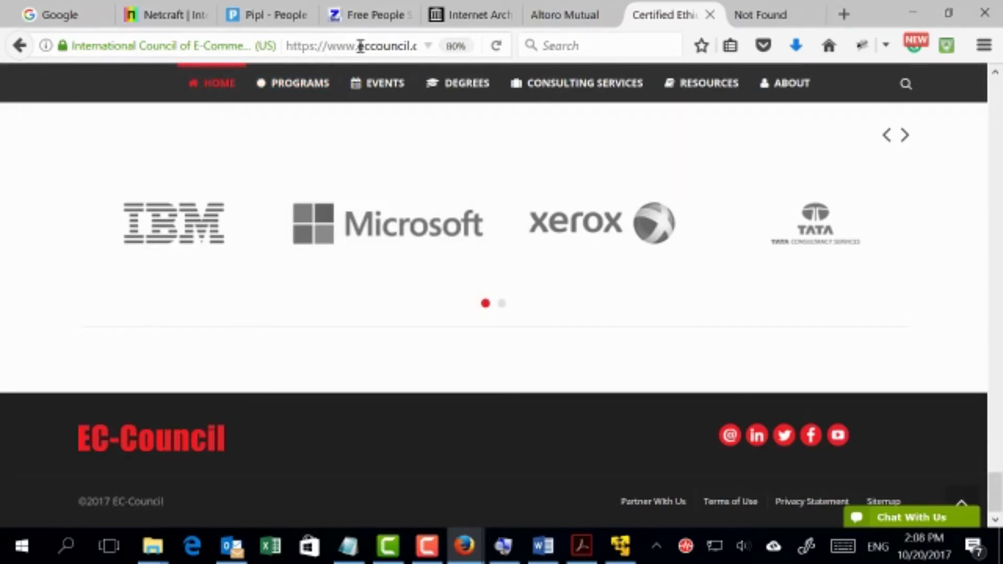
# Copy the domain eccouncil.org from the EC-Council page's address.
pyautogui.moveTo(358, 46); pyautogui.dragTo(402, 47)
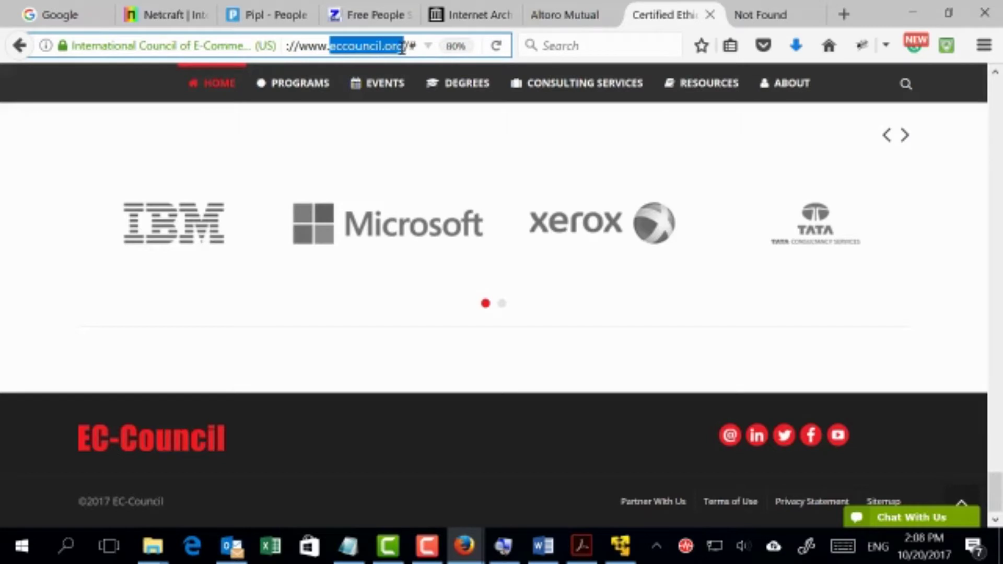
pyautogui.rightClick(380, 48)
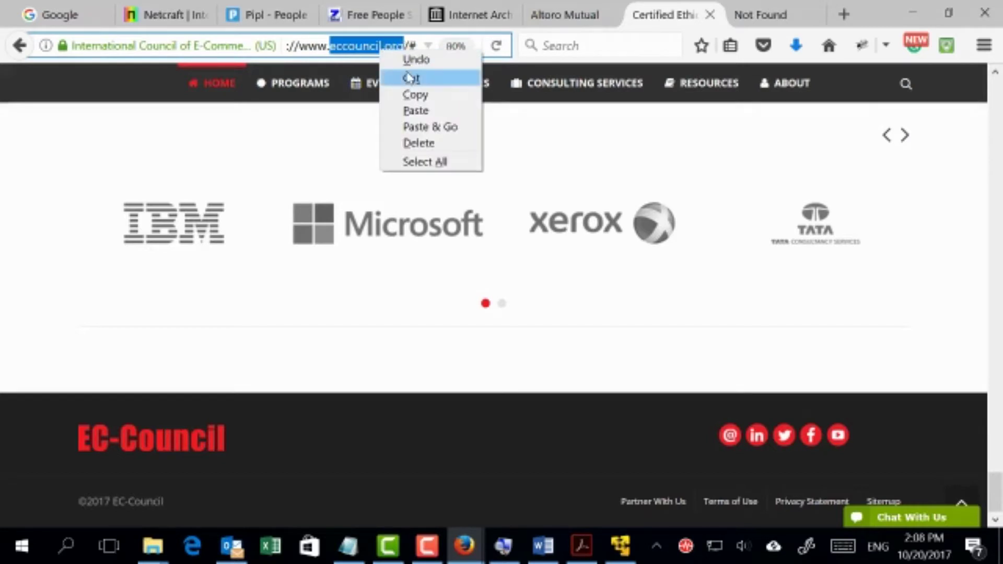
pyautogui.click(411, 94)
# Open the whois.sc lookup site in place of the Google page.
pyautogui.click(71, 13)
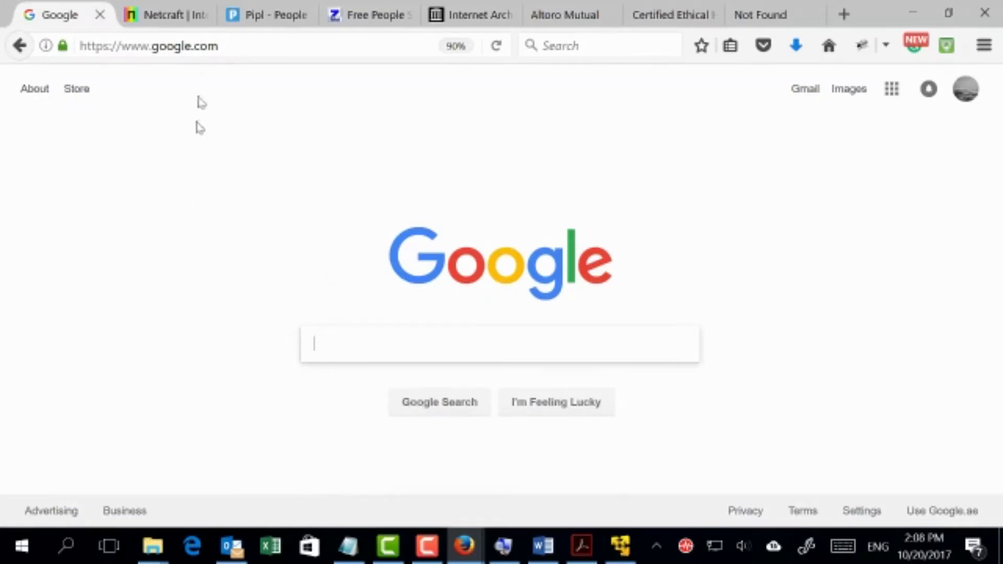
pyautogui.click(162, 44)
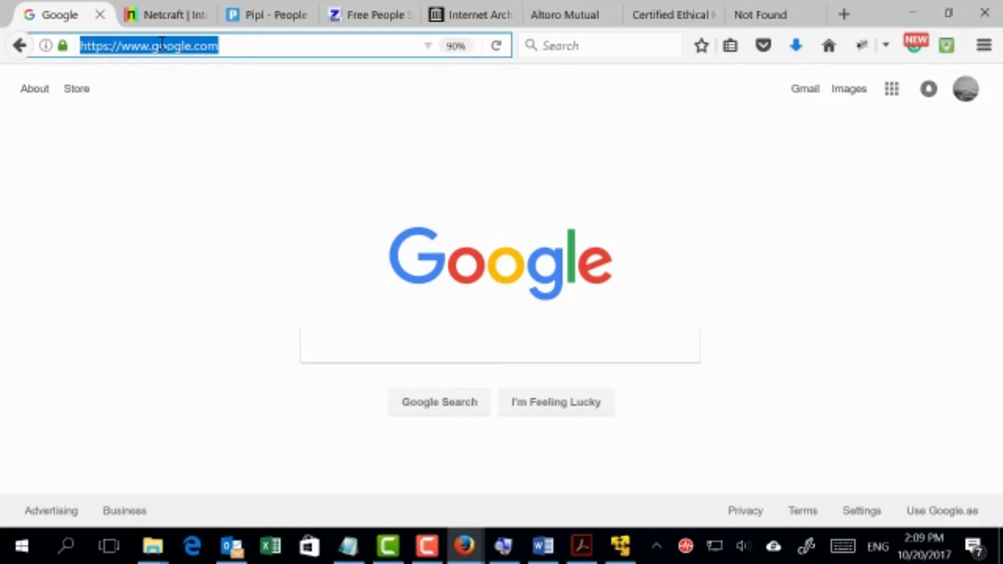
pyautogui.write('who')
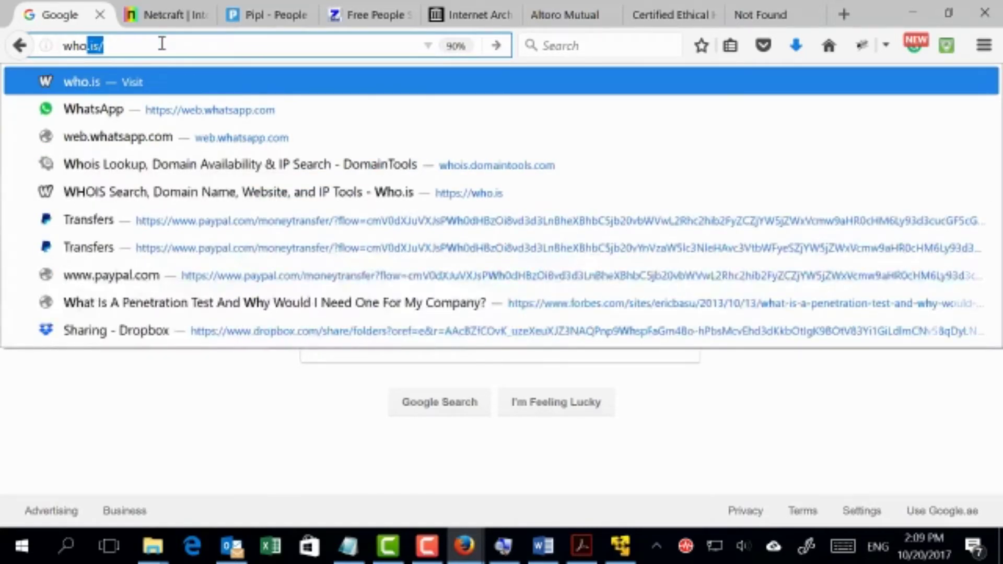
pyautogui.write('is.sc')
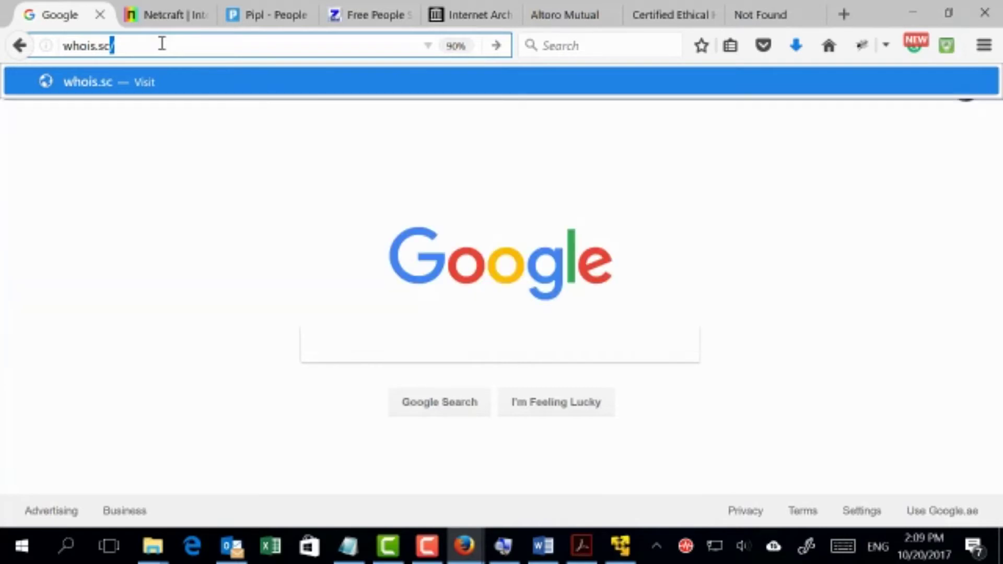
pyautogui.press('Return')
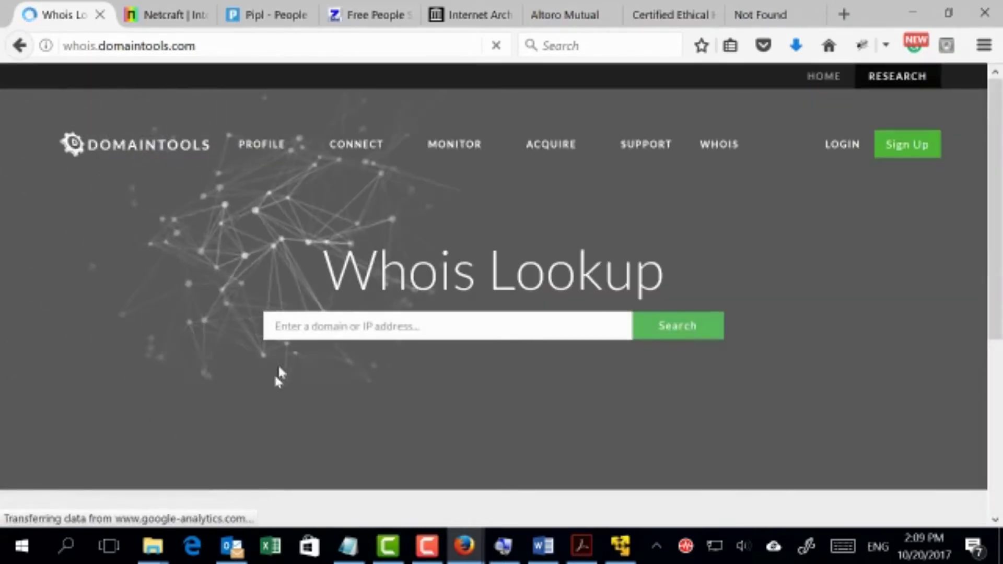
# Run a Whois lookup on the copied domain eccouncil.org.
pyautogui.rightClick(292, 336)
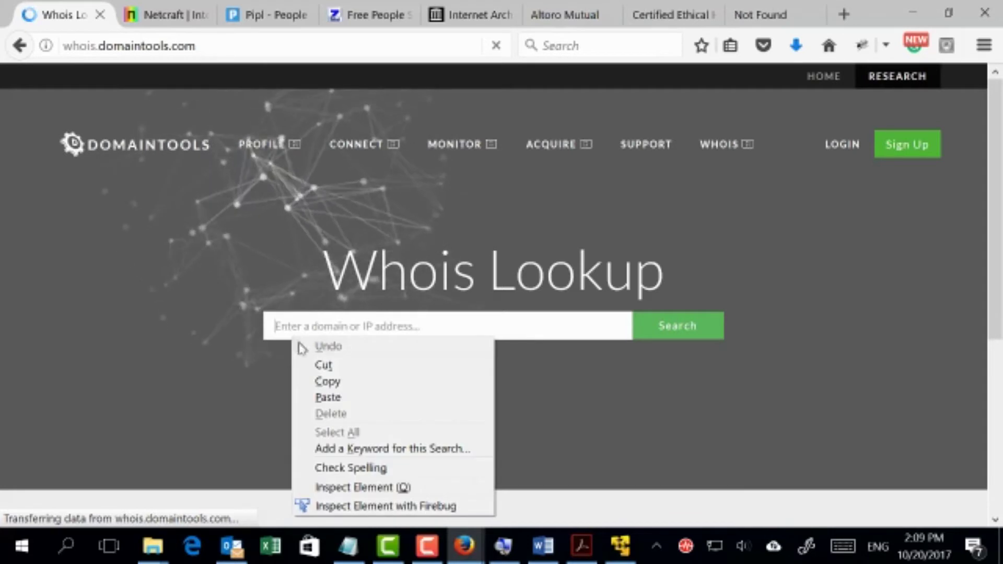
pyautogui.click(328, 397)
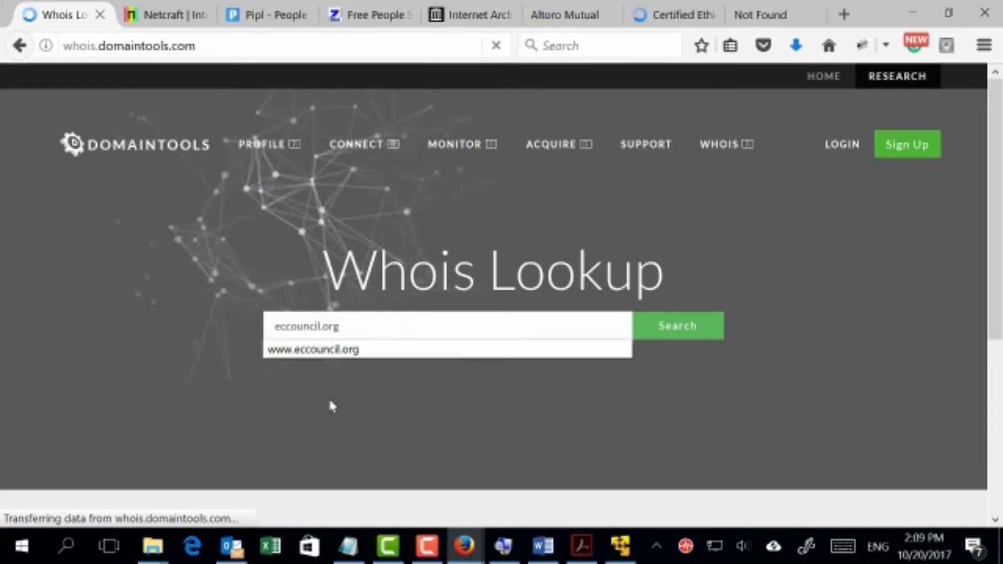
pyautogui.press('Return')
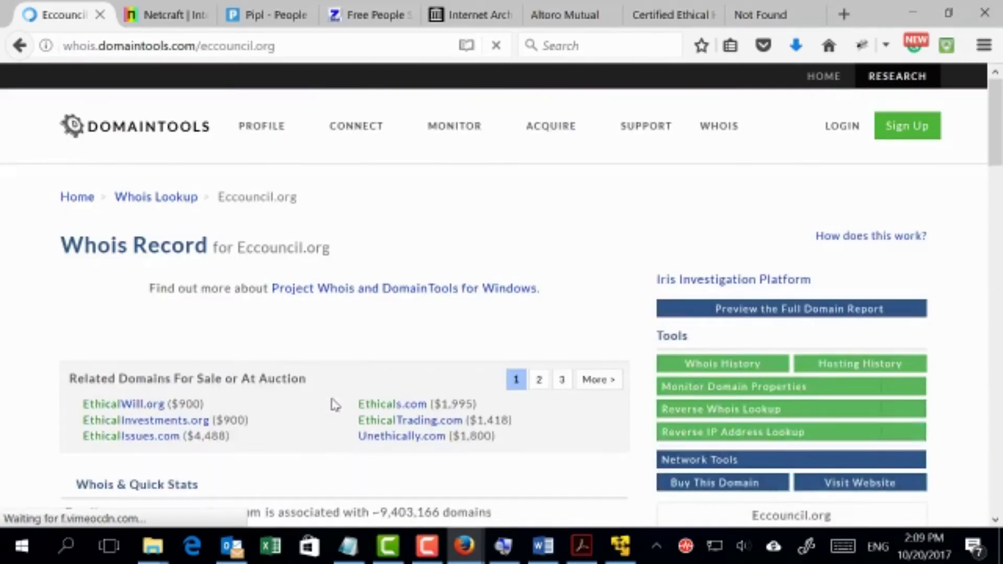
# Review the Whois & Quick Stats and Website sections for eccouncil.org, down to the full Whois Record.
pyautogui.scroll(-4, 332, 399)
pyautogui.scroll(-3, 333, 400)
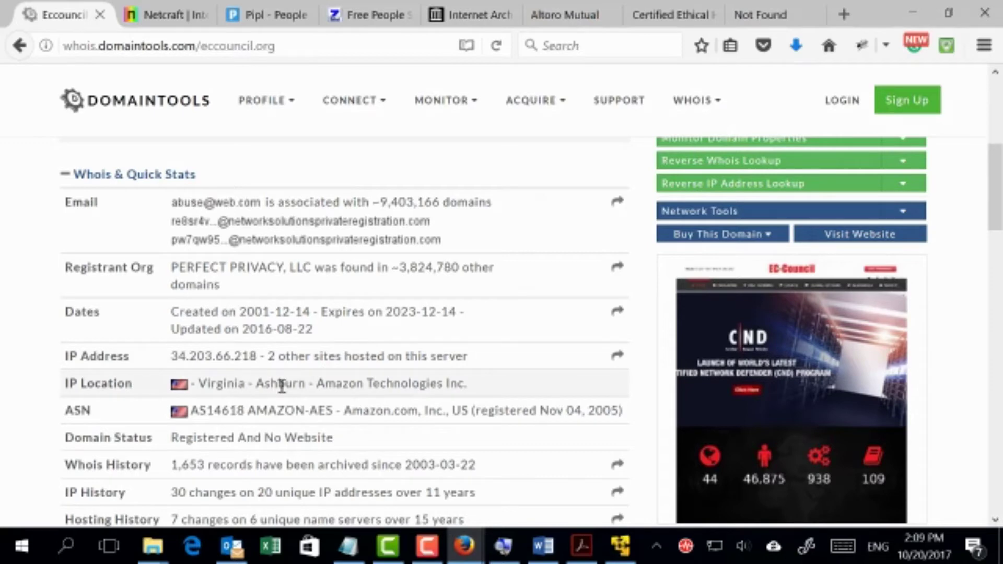
pyautogui.scroll(-3, 282, 386)
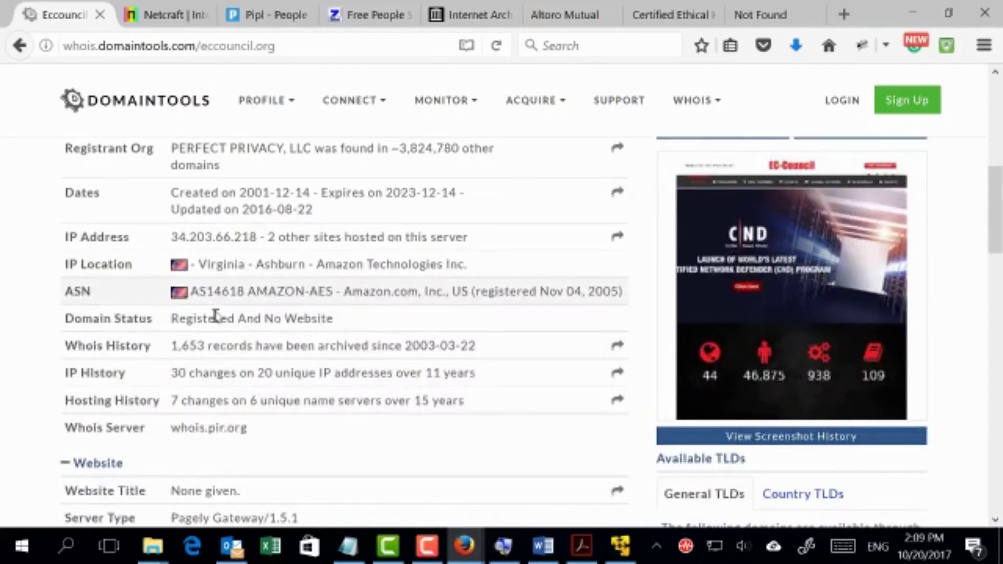
pyautogui.scroll(-3, 192, 346)
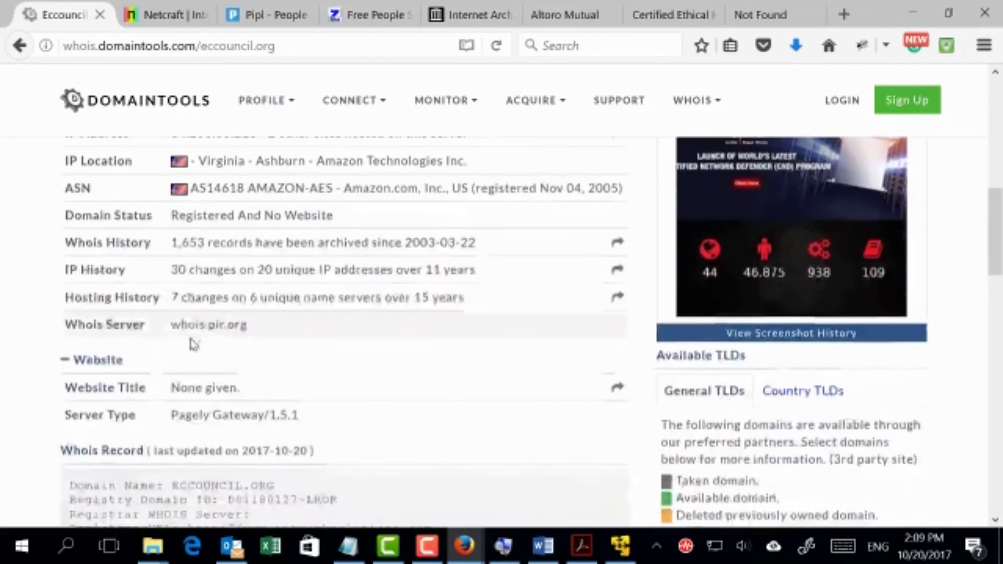
pyautogui.scroll(1, 202, 341)
pyautogui.scroll(-2, 202, 345)
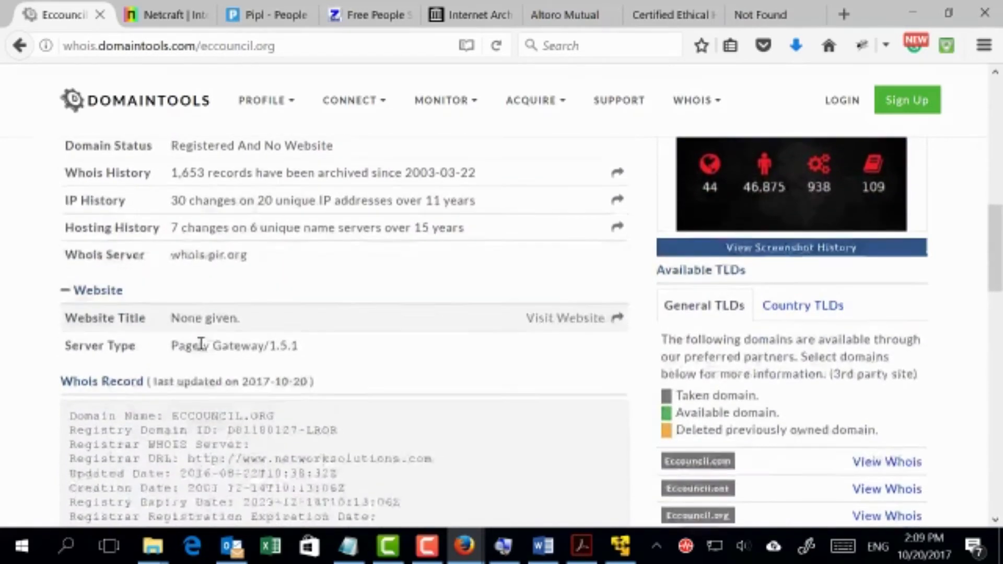
pyautogui.scroll(-6, 201, 344)
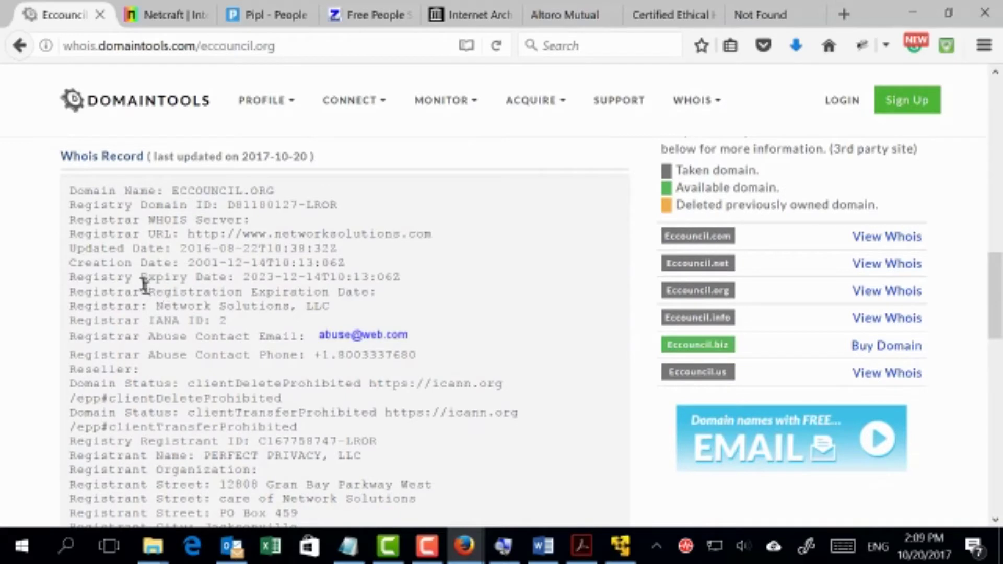
# Examine the creation date and registry expiry date in the Whois Record, highlighting each.
pyautogui.moveTo(68, 263); pyautogui.dragTo(181, 276)
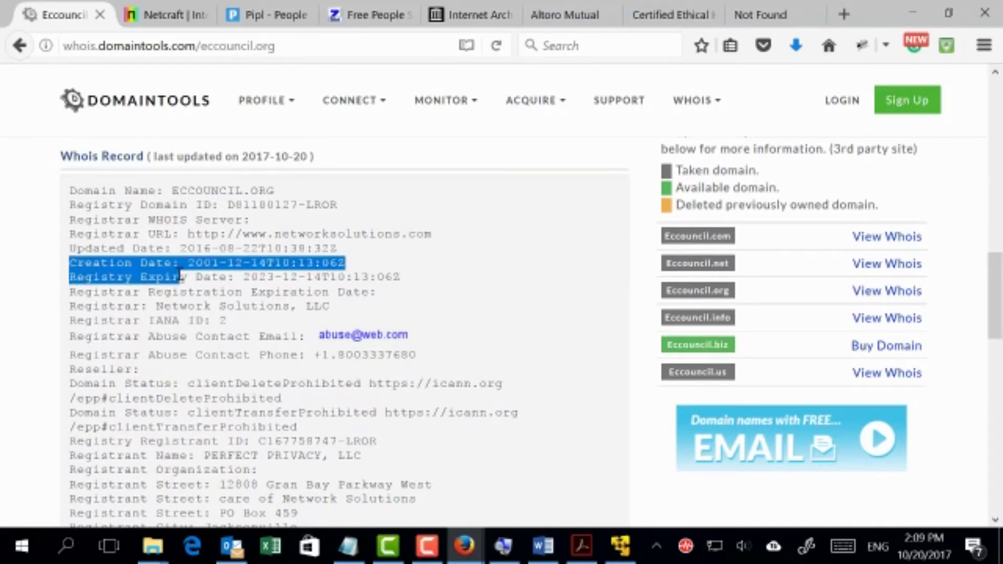
pyautogui.click(211, 262)
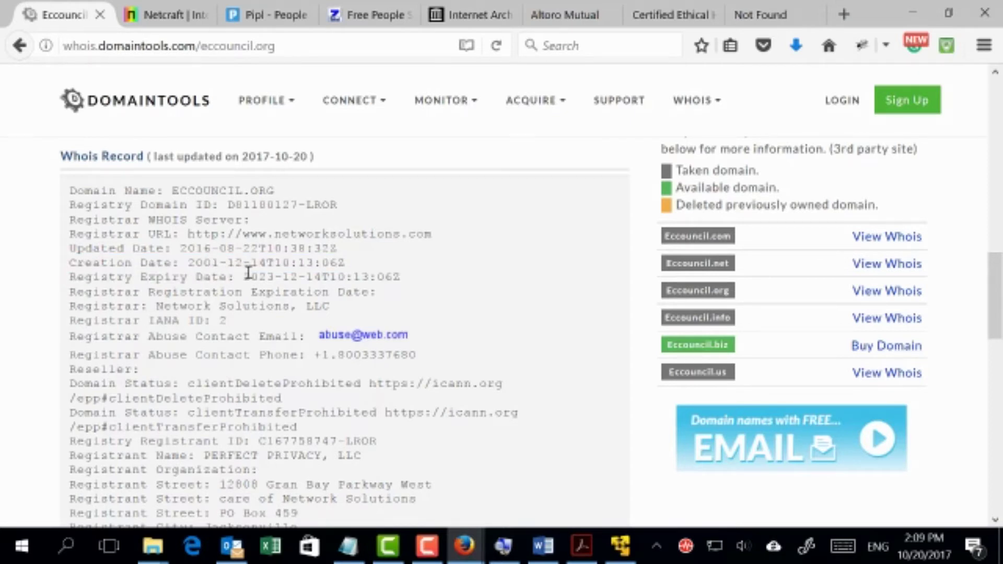
pyautogui.moveTo(249, 273); pyautogui.dragTo(331, 272)
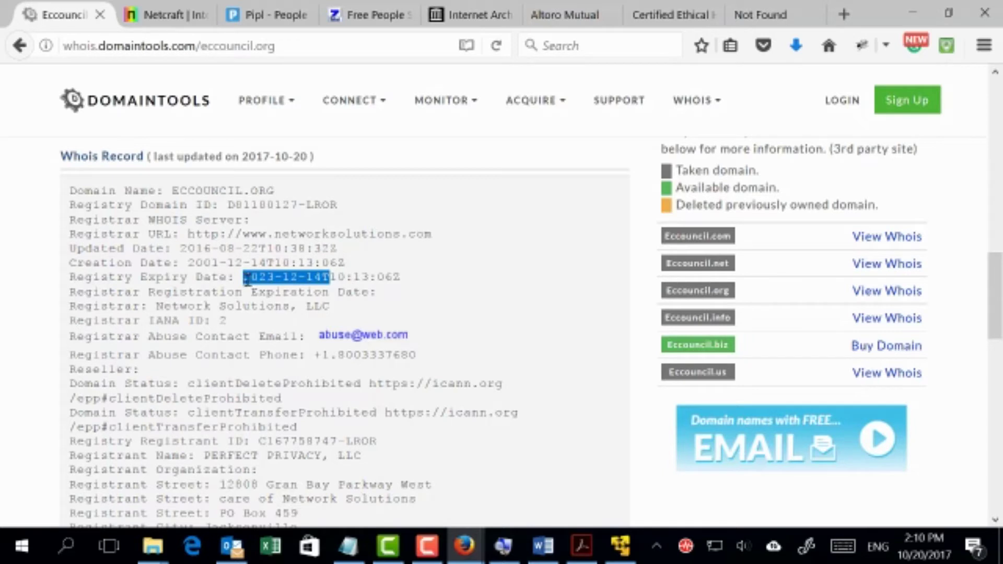
pyautogui.moveTo(246, 279); pyautogui.dragTo(276, 277)
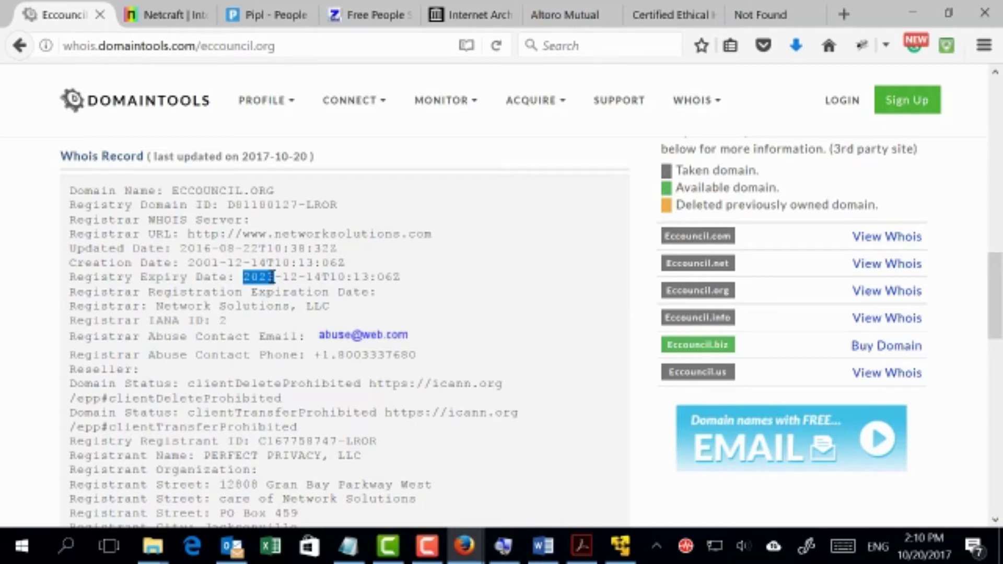
pyautogui.click(248, 278)
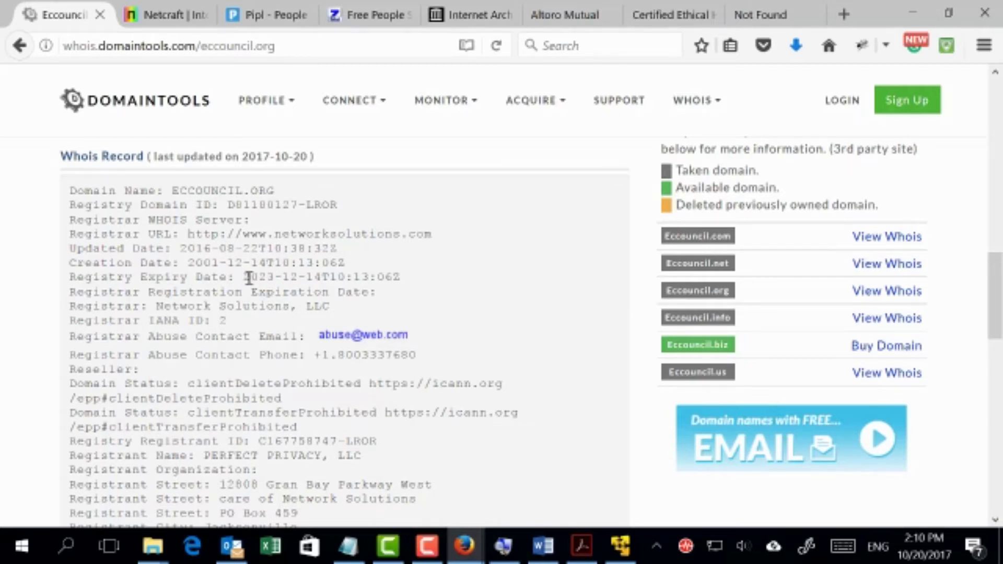
pyautogui.moveTo(249, 278); pyautogui.dragTo(332, 278)
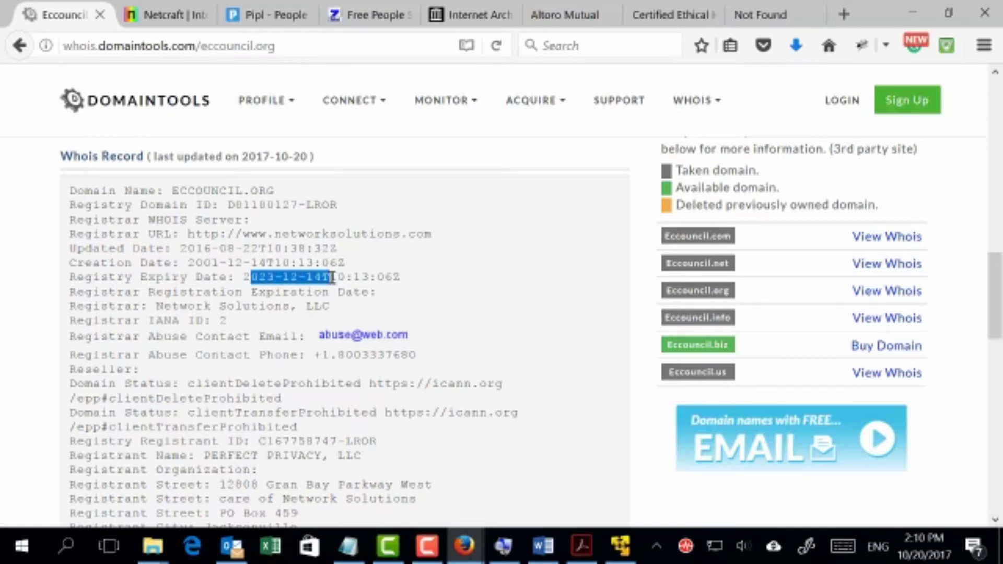
pyautogui.click(249, 277)
# Examine the registrant and admin contact fields in the Whois Record, highlighting the registrant email.
pyautogui.scroll(-2, 254, 297)
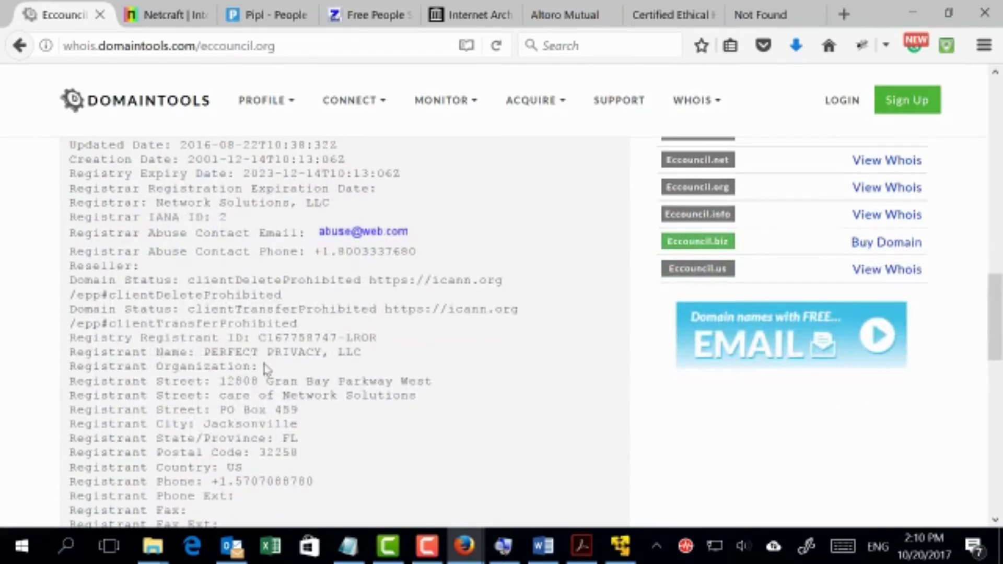
pyautogui.scroll(-2, 266, 365)
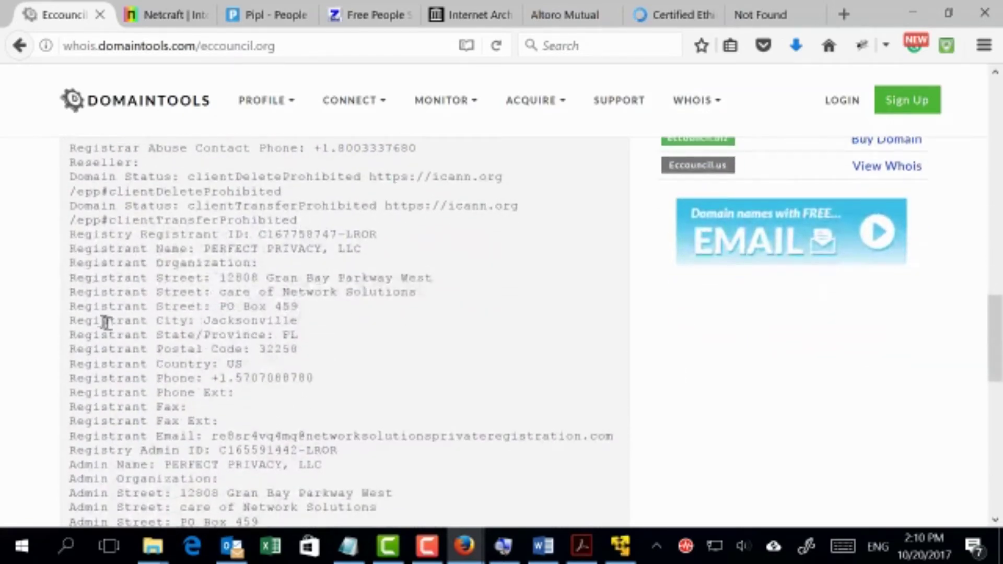
pyautogui.scroll(-2, 141, 316)
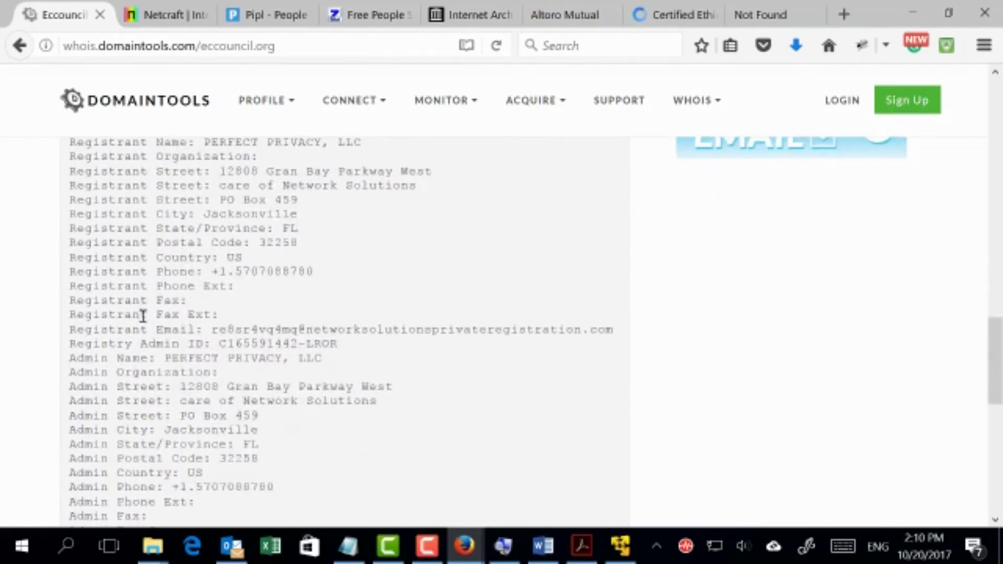
pyautogui.scroll(-2, 143, 316)
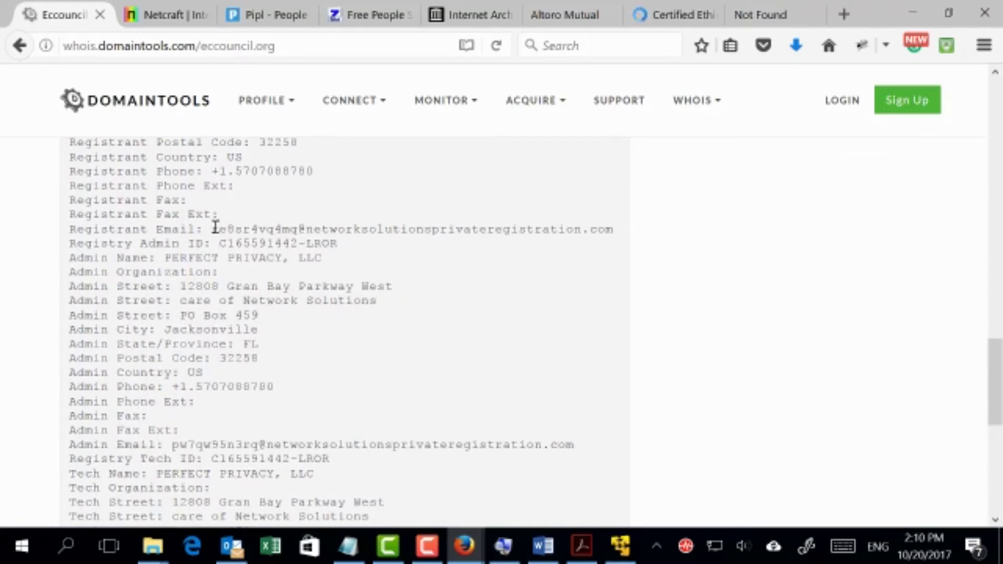
pyautogui.moveTo(213, 230); pyautogui.dragTo(430, 226)
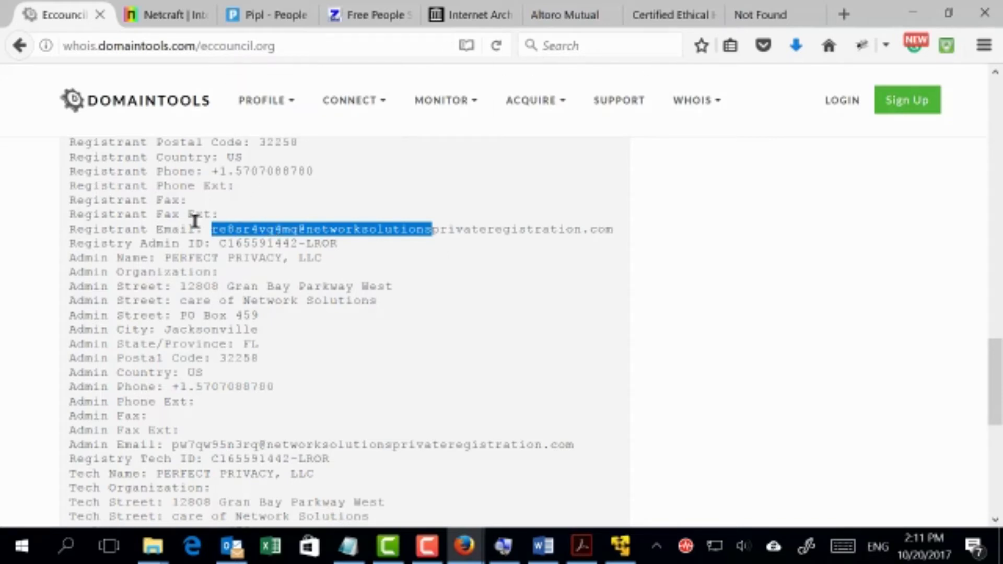
pyautogui.moveTo(72, 229); pyautogui.dragTo(443, 226)
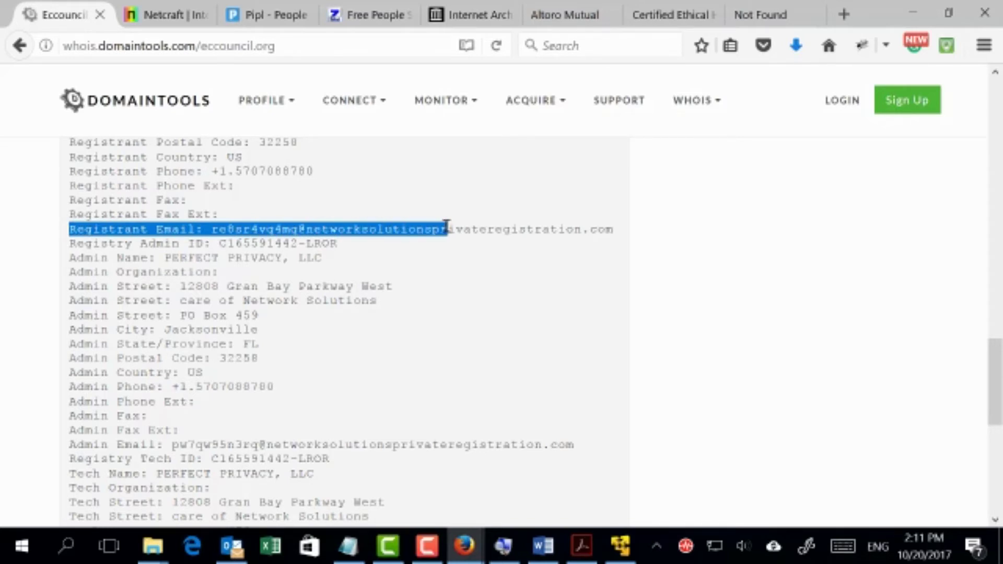
pyautogui.click(423, 250)
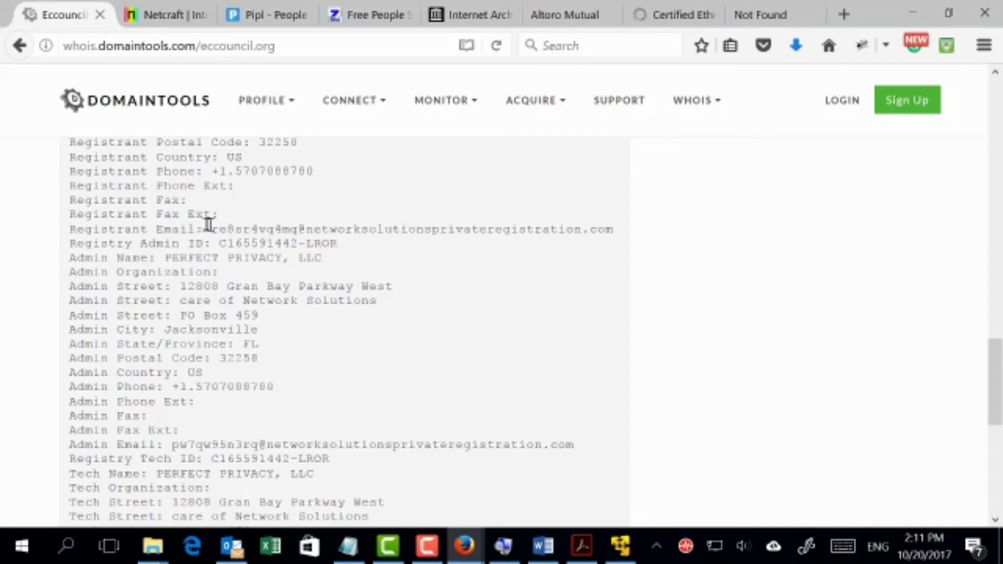
pyautogui.moveTo(213, 228); pyautogui.dragTo(385, 230)
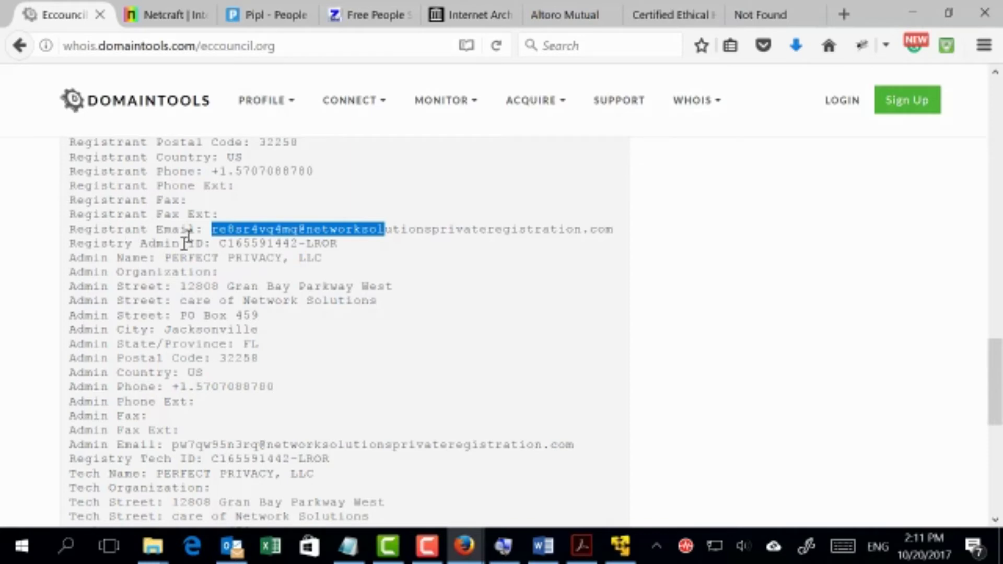
pyautogui.moveTo(210, 230); pyautogui.dragTo(432, 233)
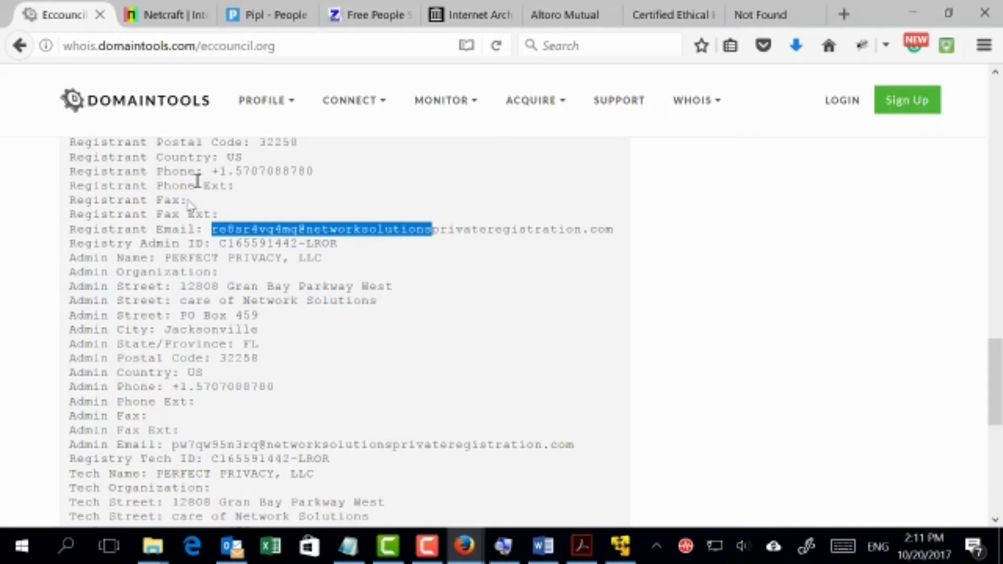
pyautogui.click(214, 223)
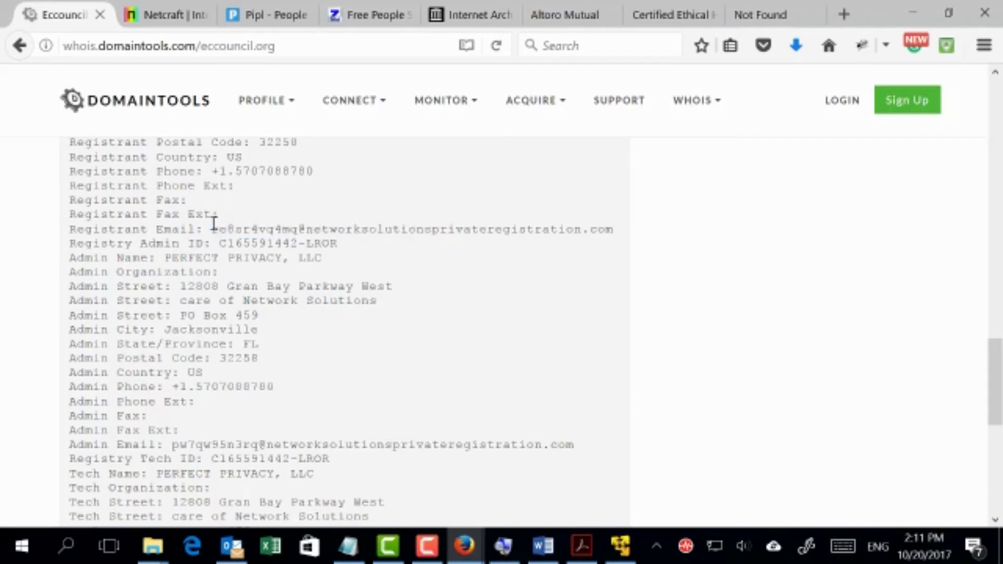
pyautogui.moveTo(217, 225); pyautogui.dragTo(412, 226)
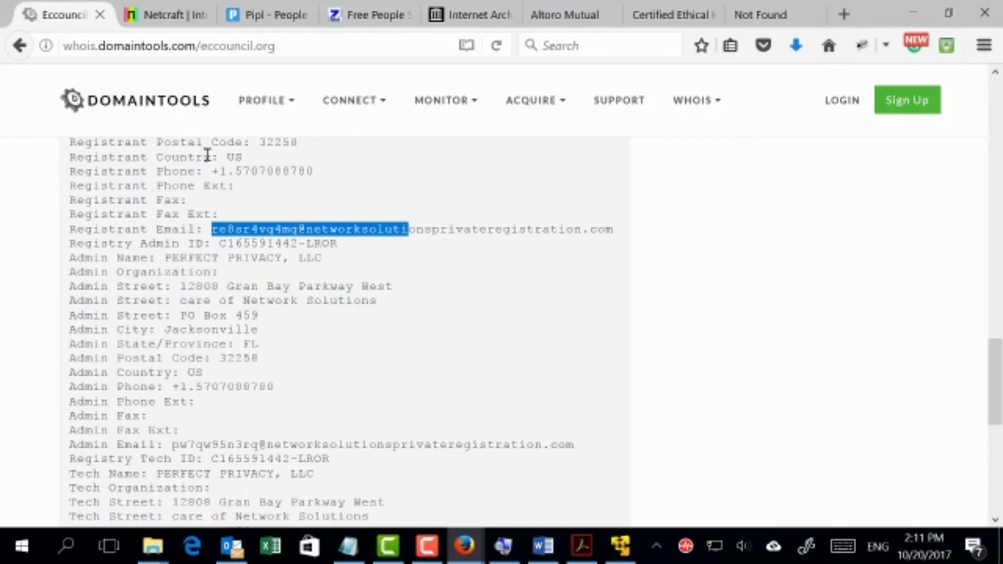
# Review the registrant details and quick stats again, back up to the start of the eccouncil.org record.
pyautogui.scroll(3, 220, 181)
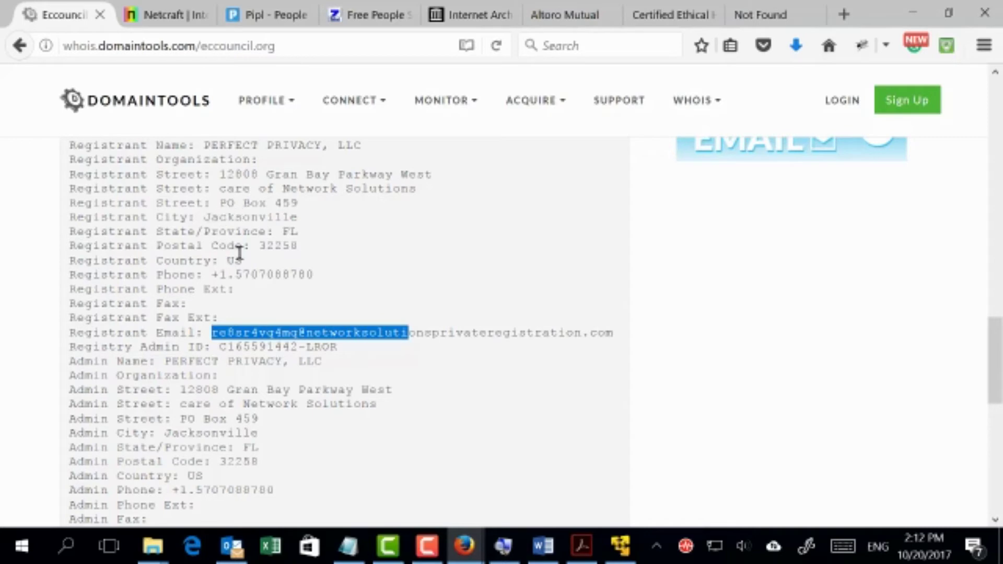
pyautogui.scroll(10, 239, 256)
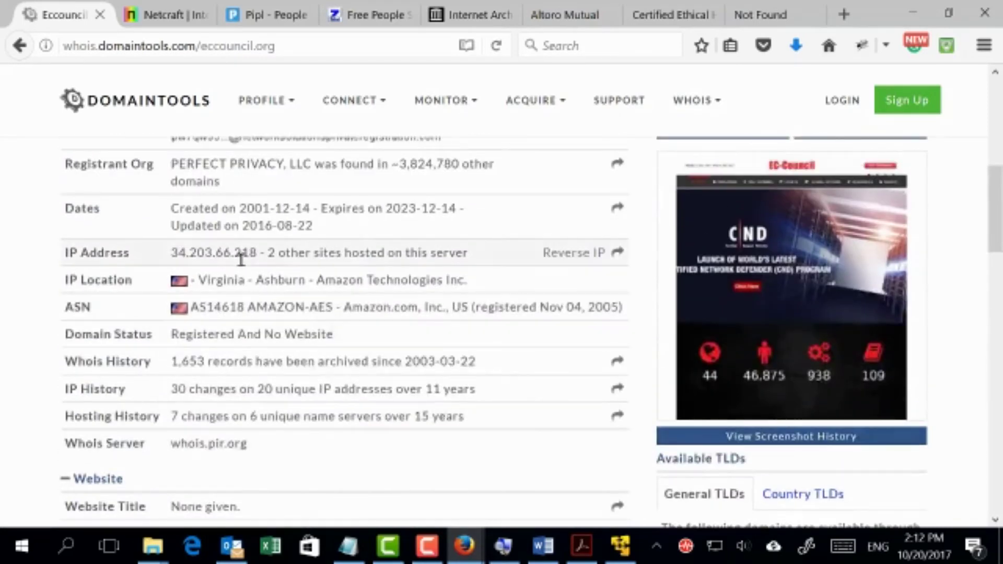
pyautogui.scroll(5, 241, 259)
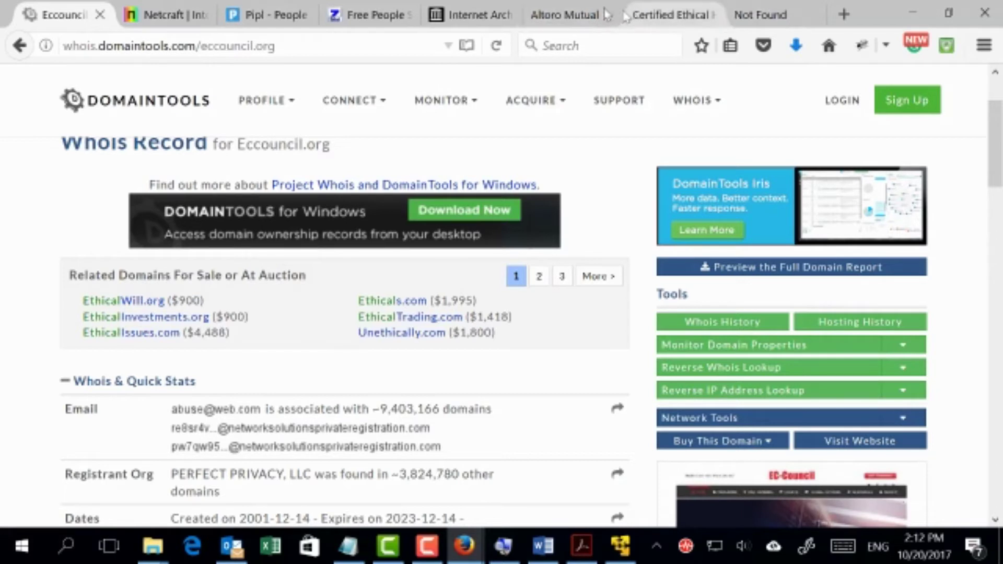
# Copy the domain ott-summit.com from the address of the open Not Found page.
pyautogui.click(753, 7)
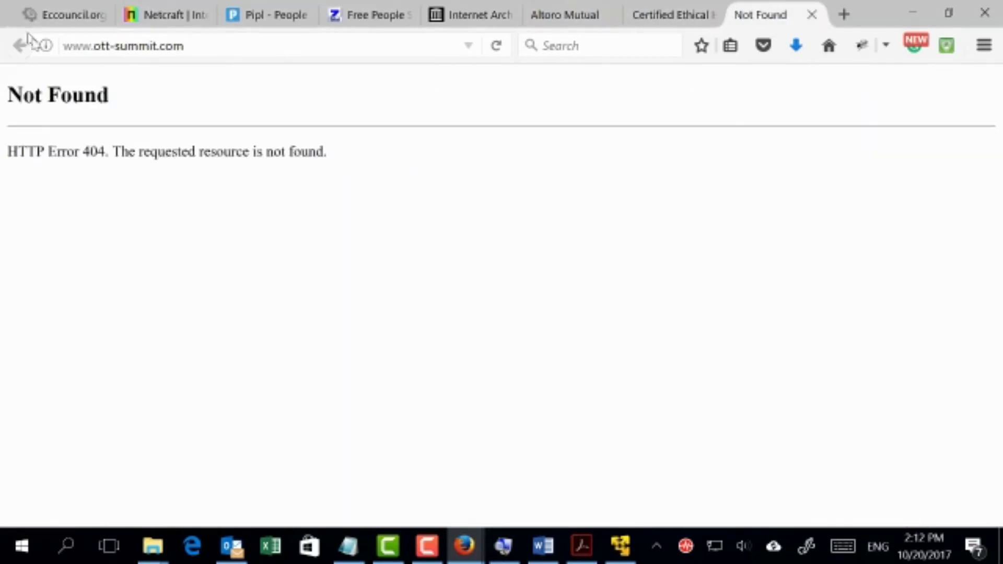
pyautogui.moveTo(194, 46); pyautogui.dragTo(94, 45)
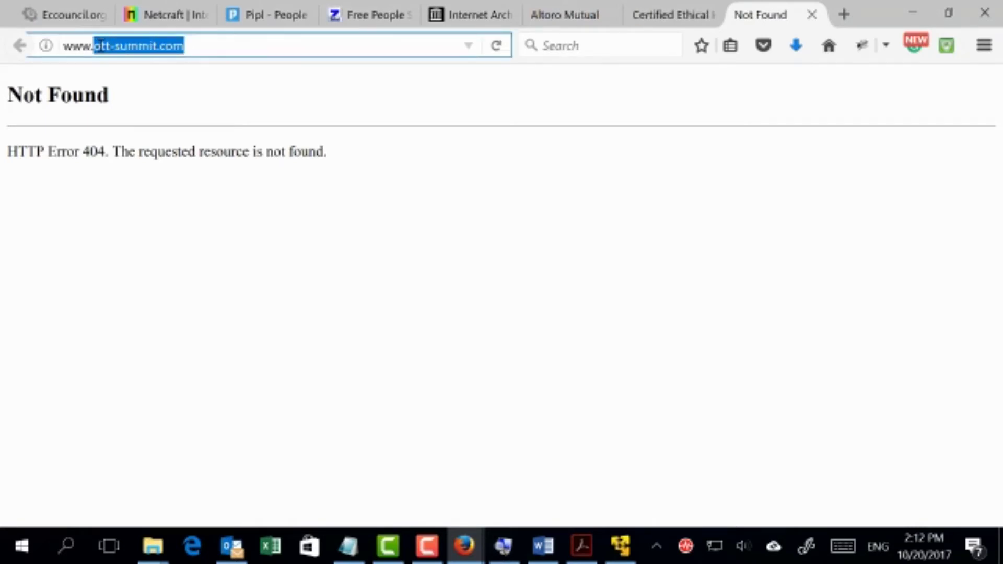
pyautogui.rightClick(99, 45)
pyautogui.click(145, 94)
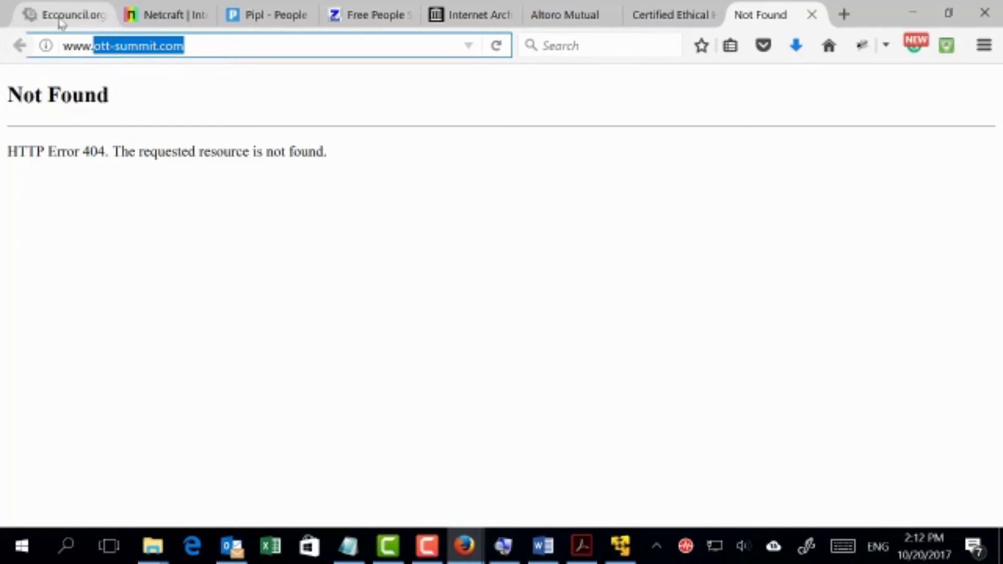
# Return to the DomainTools Whois Lookup page and look up the copied domain ott-summit.com in place of eccouncil.org.
pyautogui.click(60, 21)
pyautogui.scroll(1, 188, 137)
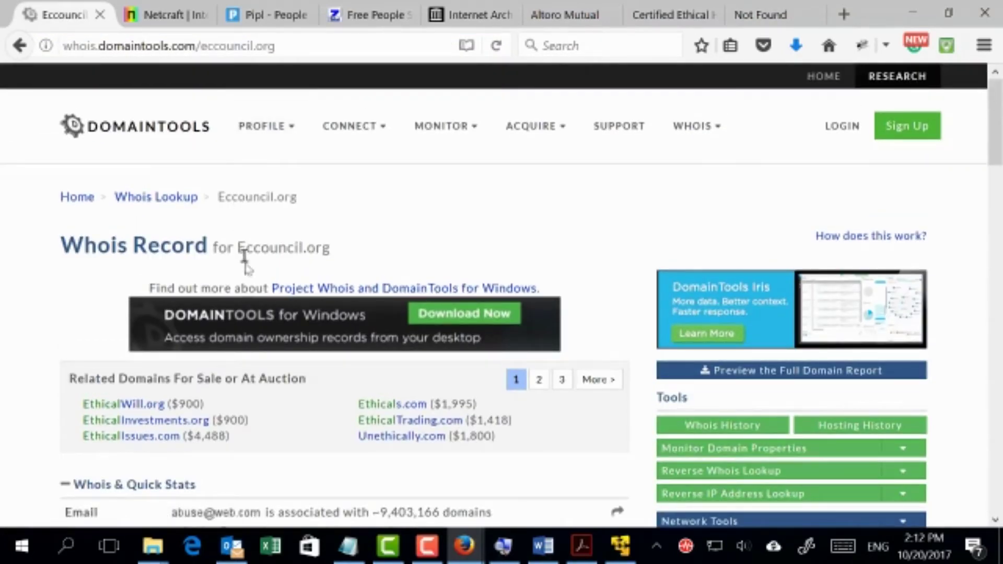
pyautogui.click(15, 52)
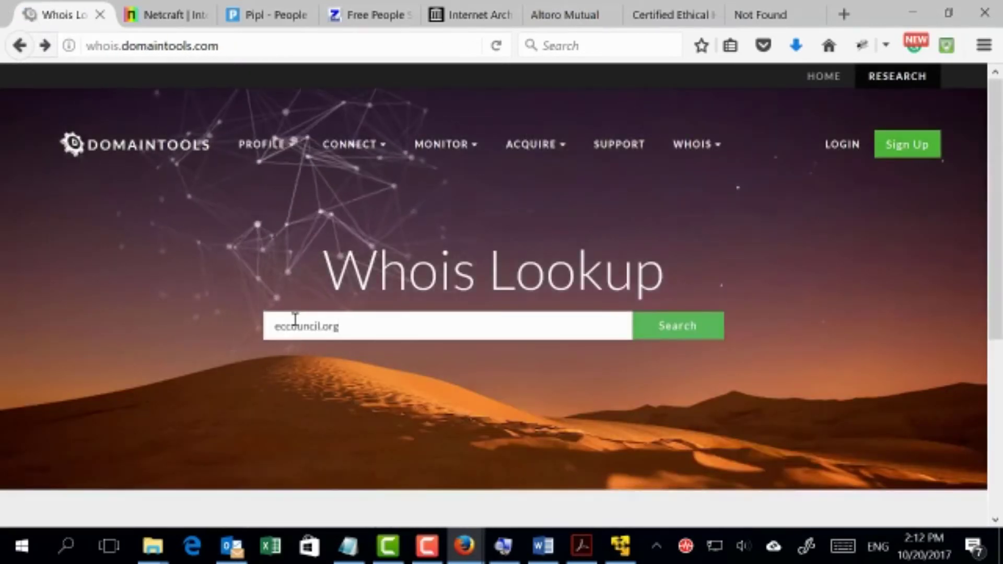
pyautogui.doubleClick(295, 325)
pyautogui.click(295, 319)
pyautogui.rightClick(295, 321)
pyautogui.click(321, 382)
pyautogui.press('Return')
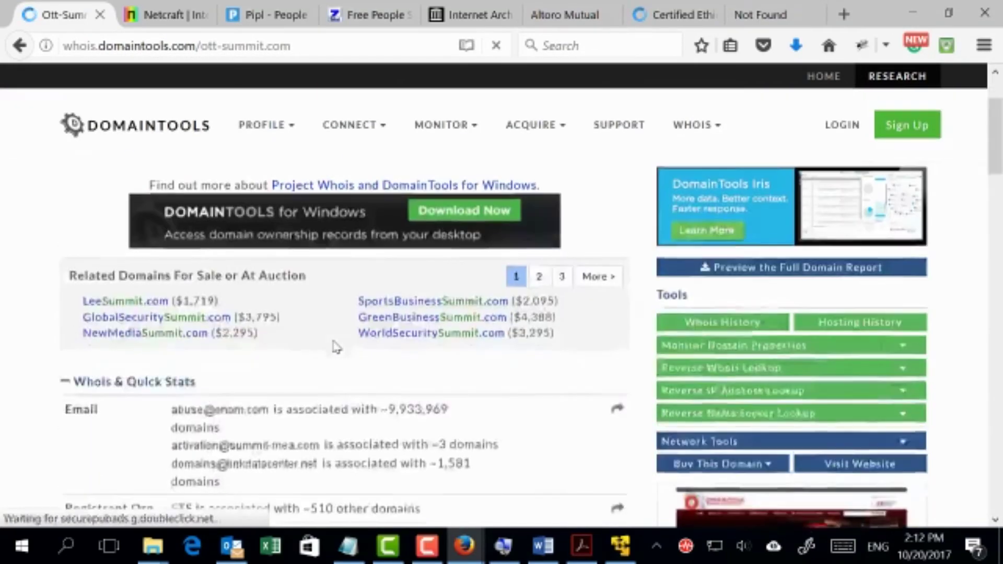
# Review the Whois & Quick Stats and Website sections for ott-summit.com, down to the full Whois Record.
pyautogui.scroll(-4, 336, 347)
pyautogui.scroll(-3, 335, 347)
pyautogui.scroll(-3, 336, 346)
pyautogui.scroll(2, 336, 345)
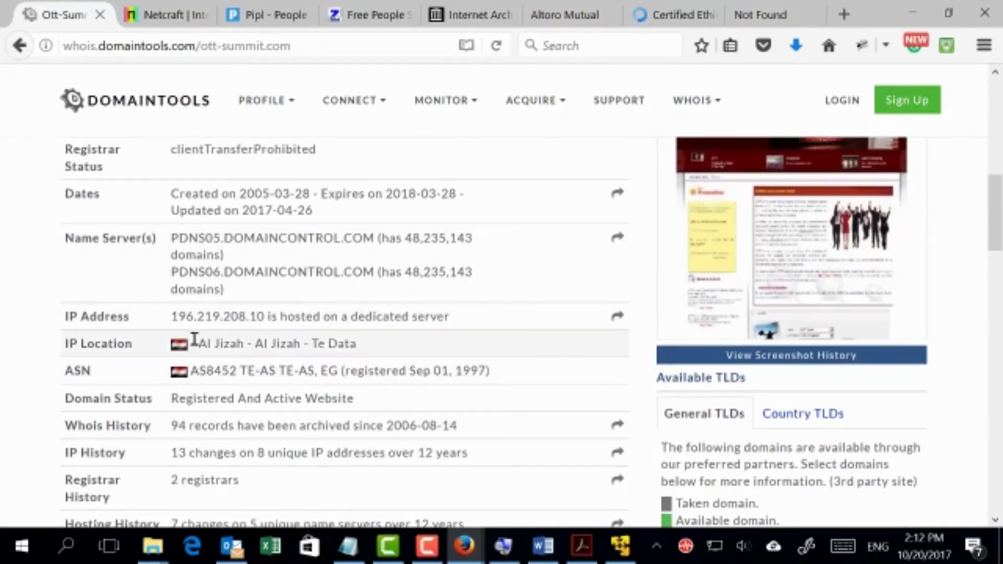
pyautogui.scroll(-2, 194, 342)
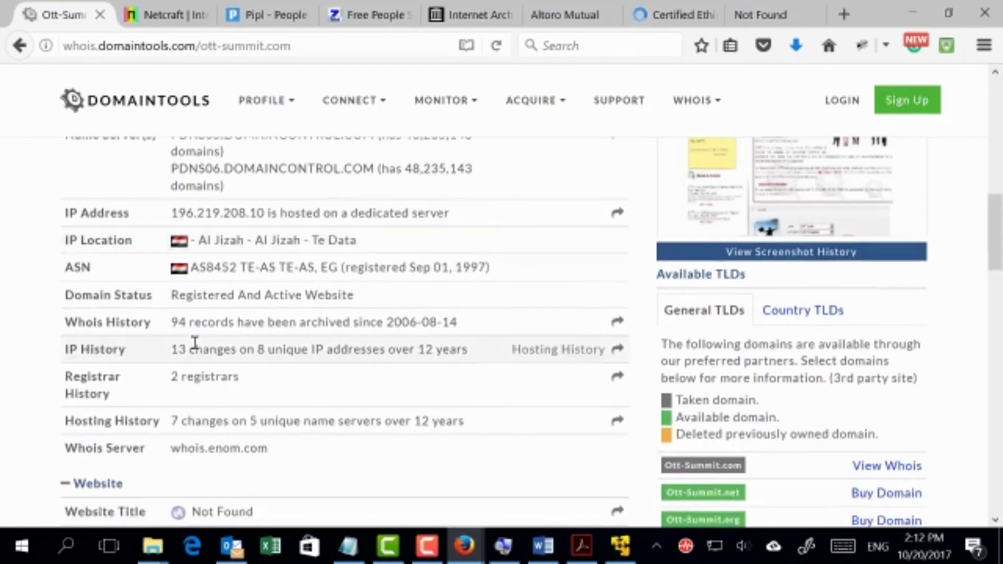
pyautogui.scroll(-6, 195, 343)
pyautogui.scroll(-8, 194, 343)
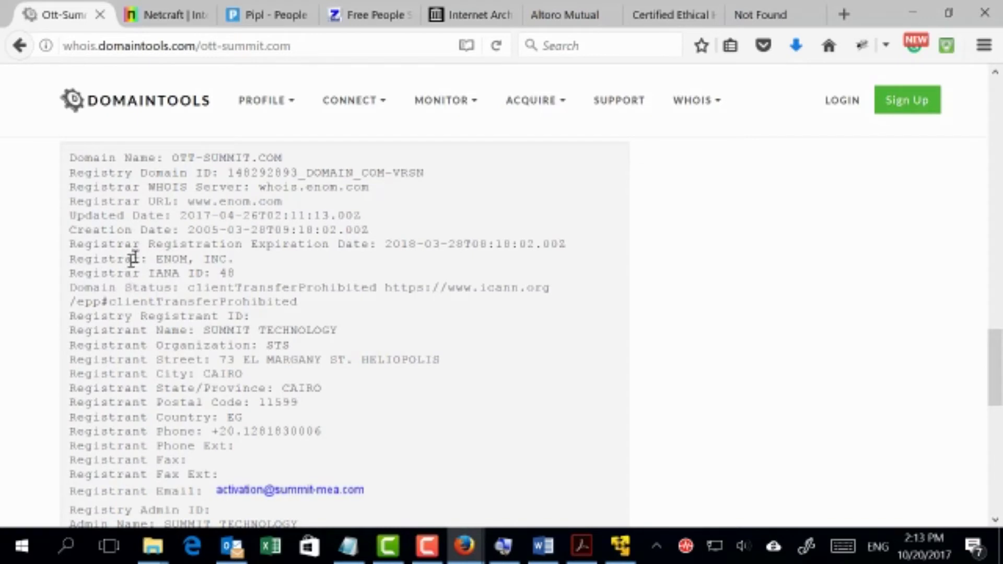
# Examine the registration expiration date and registrar in the ott-summit.com Whois Record, highlighting these lines.
pyautogui.scroll(1, 223, 242)
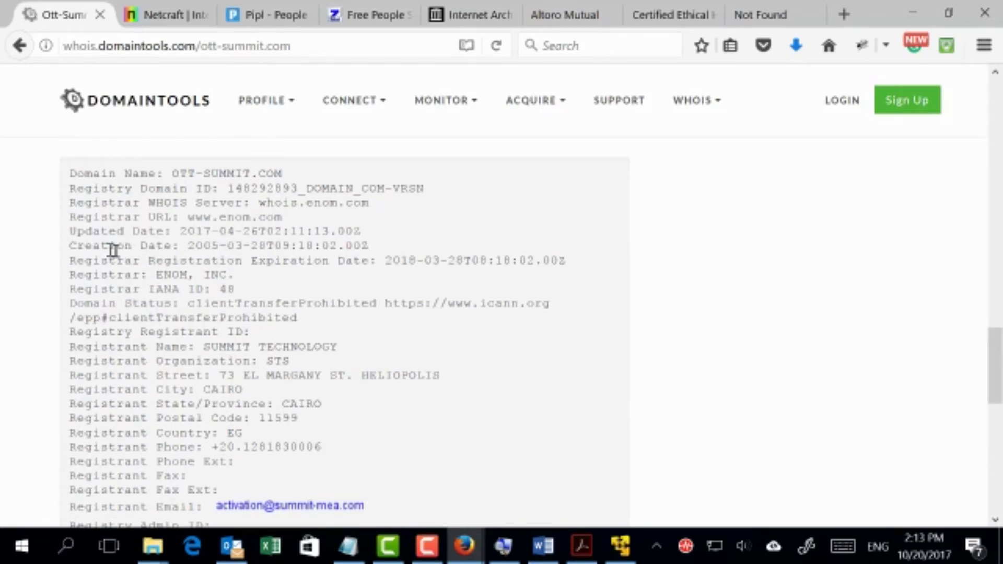
pyautogui.moveTo(70, 261); pyautogui.dragTo(261, 275)
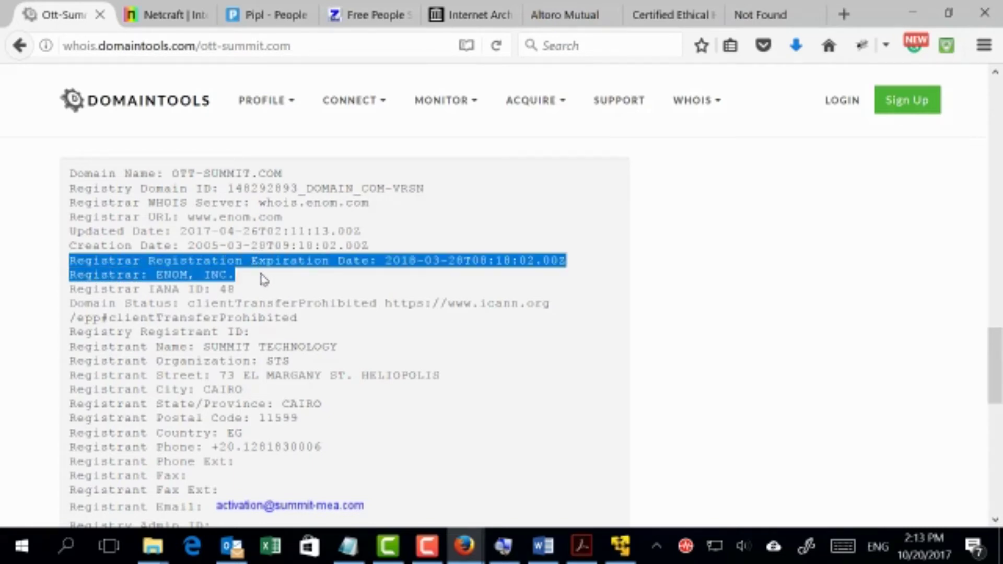
pyautogui.click(284, 276)
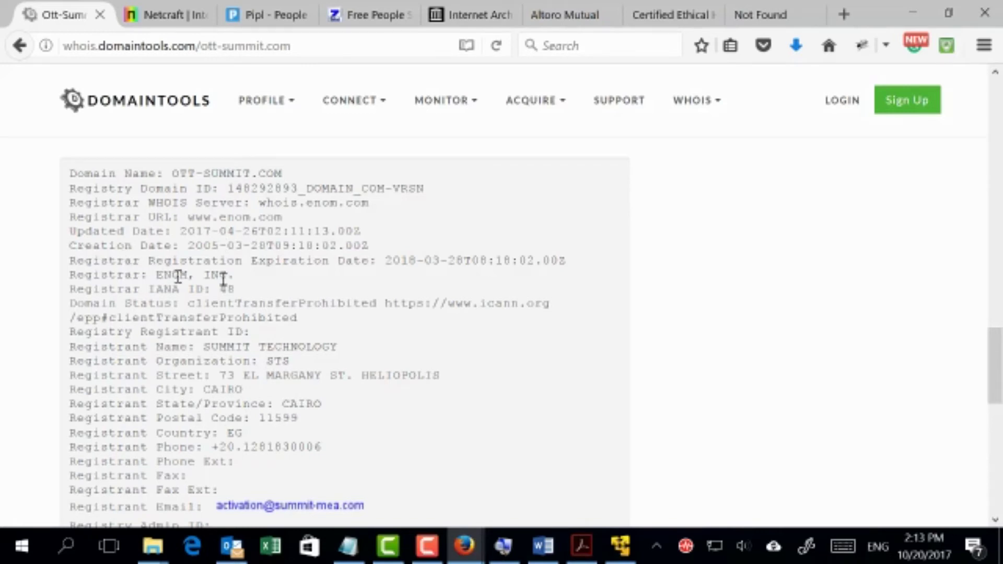
pyautogui.moveTo(150, 261); pyautogui.dragTo(491, 254)
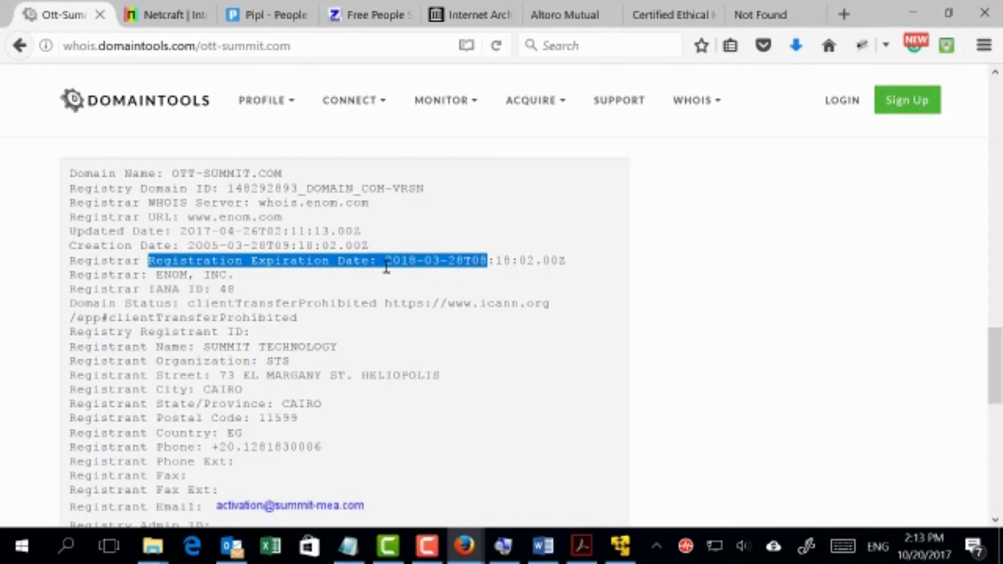
# Examine the registrant contact fields in the ott-summit.com record, highlighting the registrant email line.
pyautogui.scroll(-2, 386, 267)
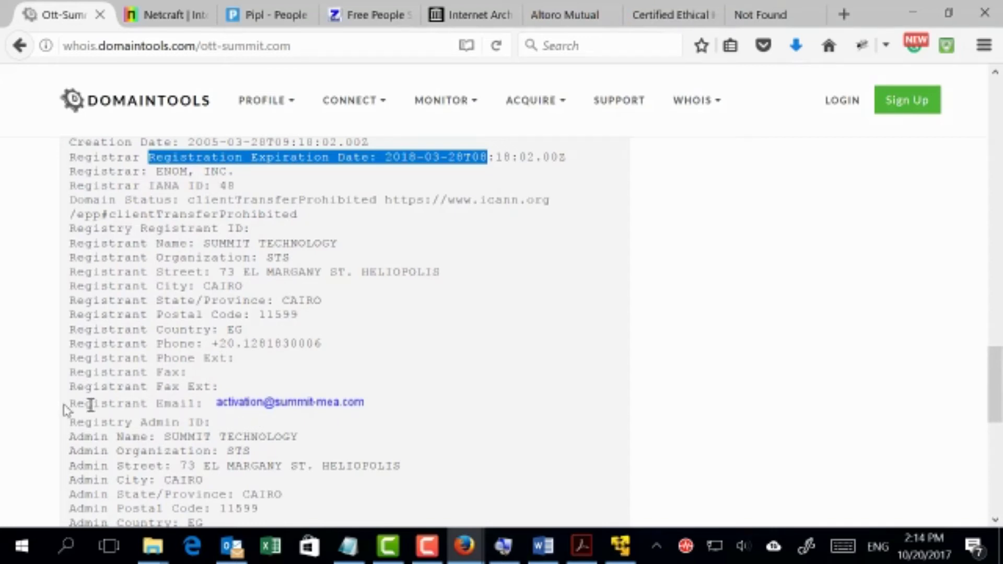
pyautogui.moveTo(76, 405); pyautogui.dragTo(356, 401)
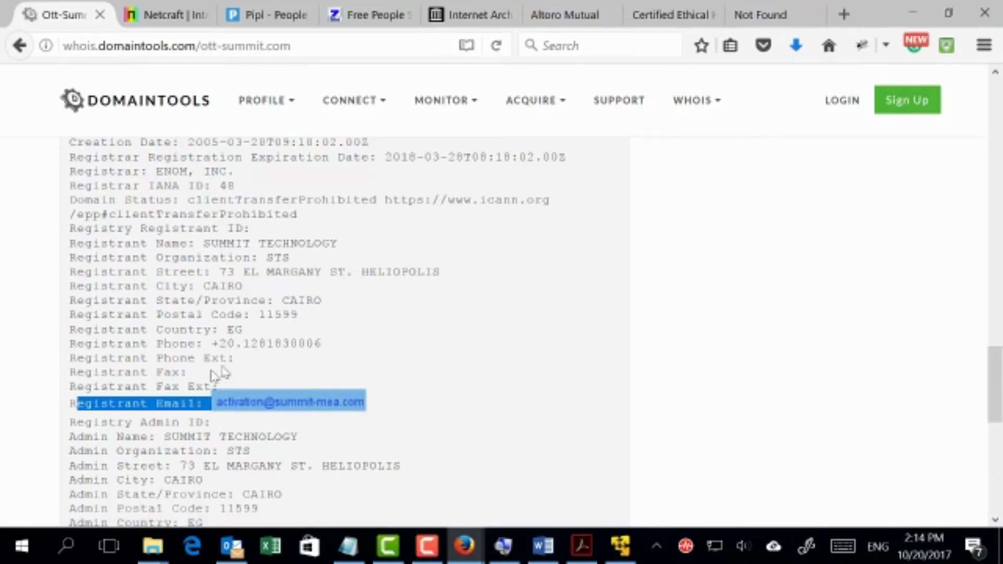
pyautogui.click(256, 423)
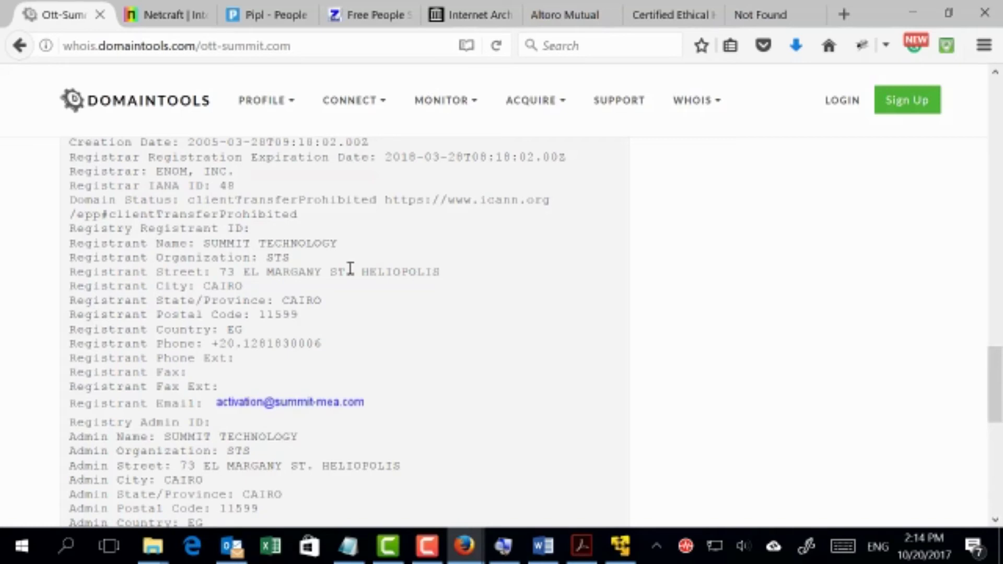
# Review the ott-summit.com record through its admin and tech contacts and name servers, and back up to the quick stats.
pyautogui.scroll(4, 350, 269)
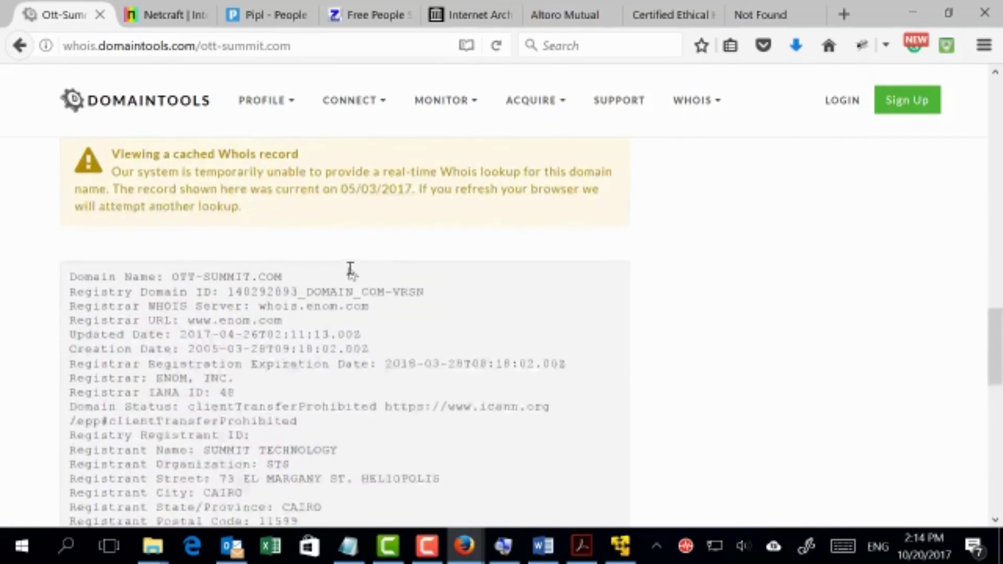
pyautogui.scroll(-4, 350, 272)
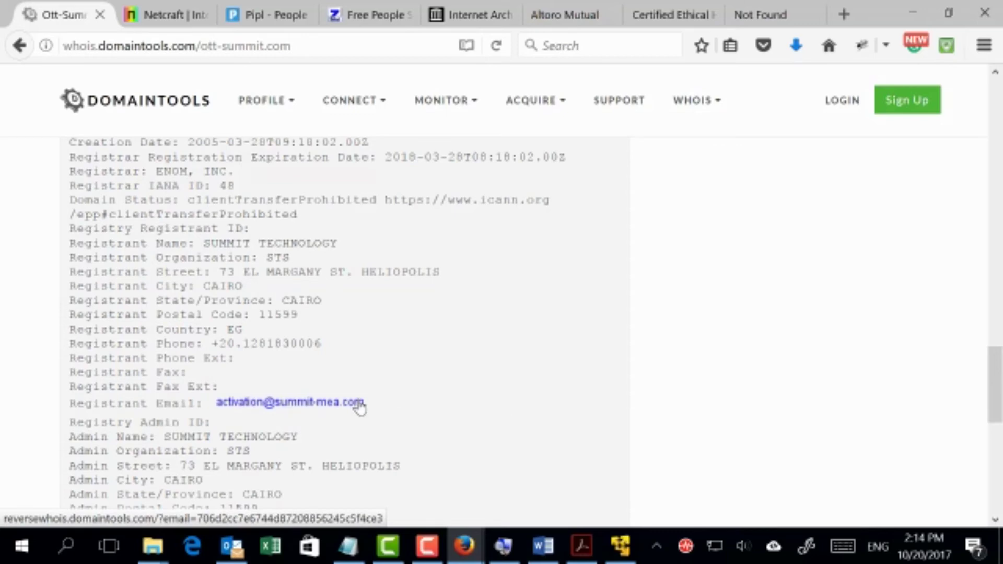
pyautogui.scroll(-7, 359, 407)
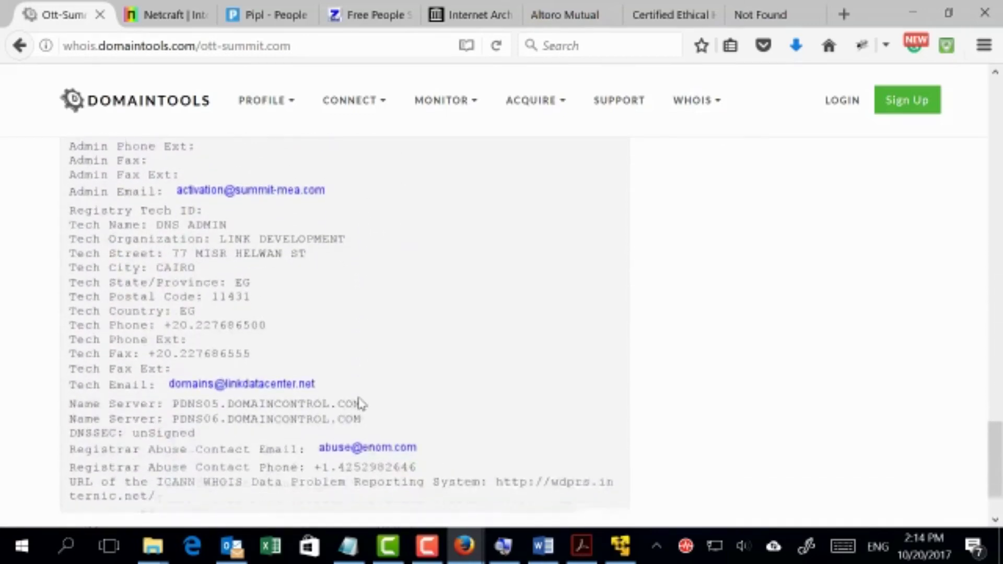
pyautogui.scroll(15, 359, 405)
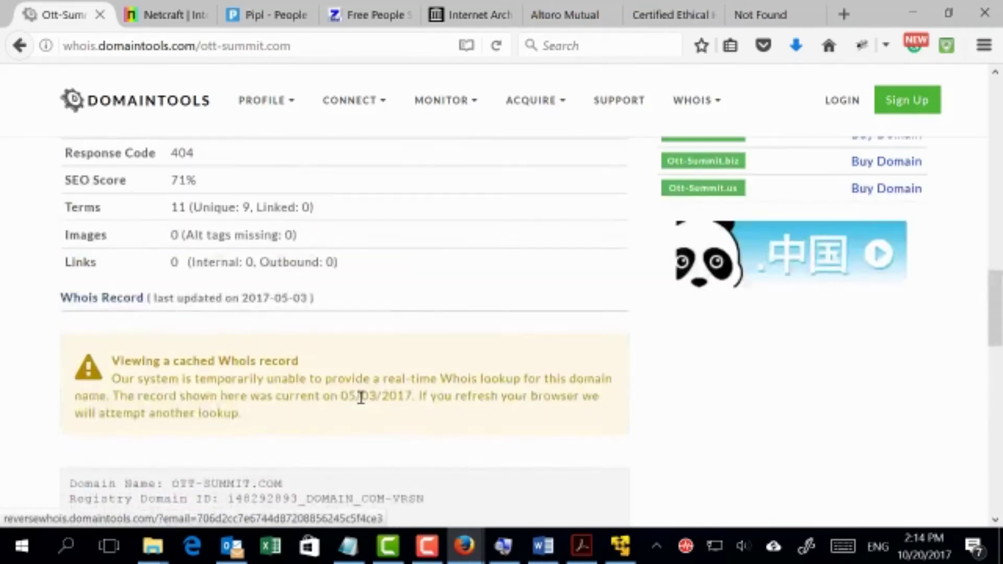
pyautogui.scroll(8, 360, 405)
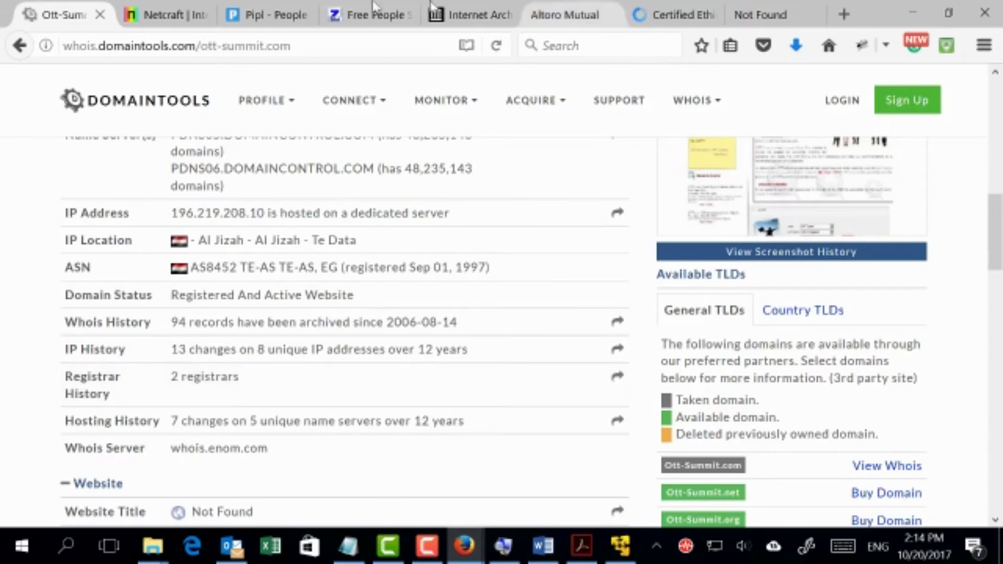
# Copy the domain eccouncil.org from the web address of the open EC-Council site.
pyautogui.click(679, 15)
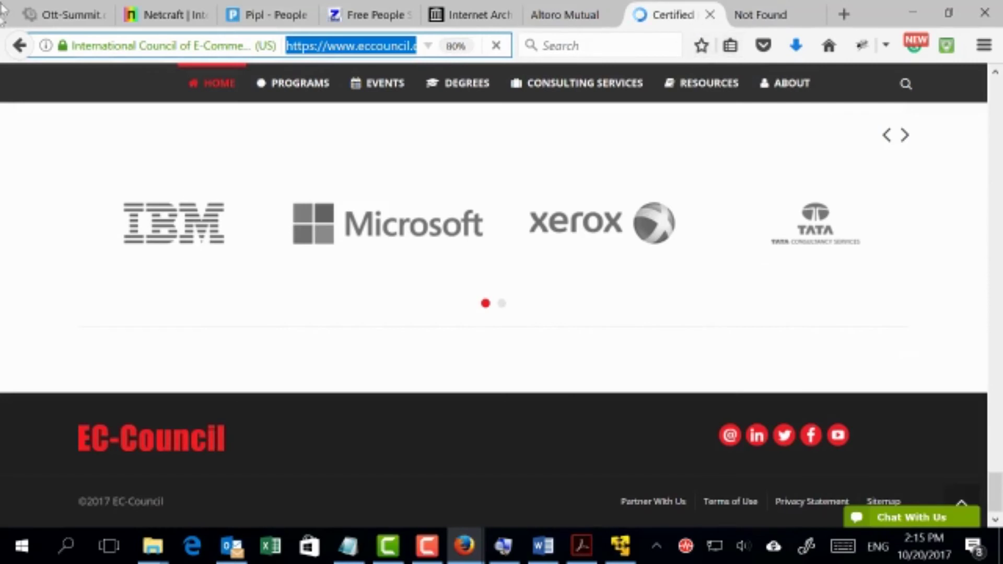
pyautogui.click(349, 48)
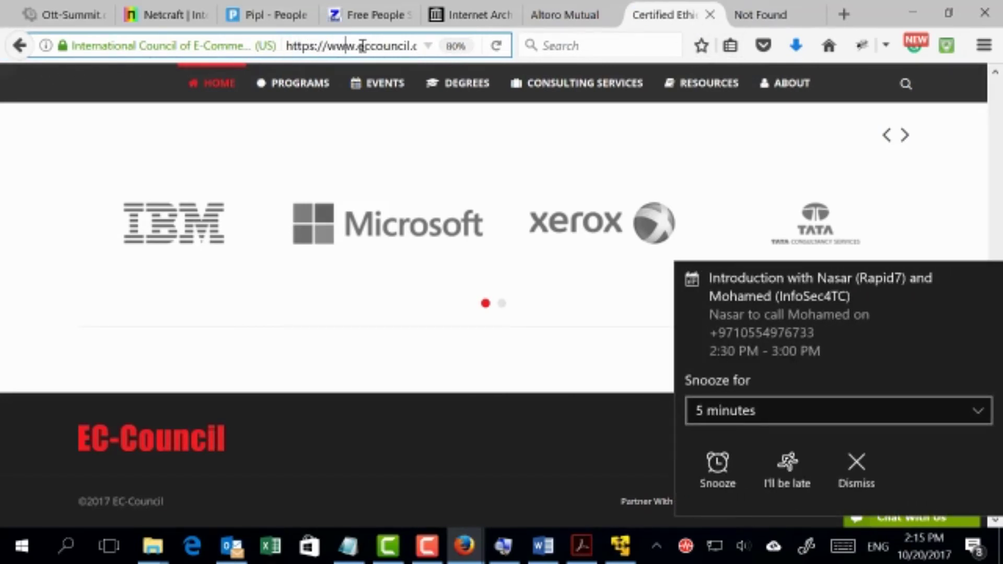
pyautogui.moveTo(359, 42); pyautogui.dragTo(406, 43)
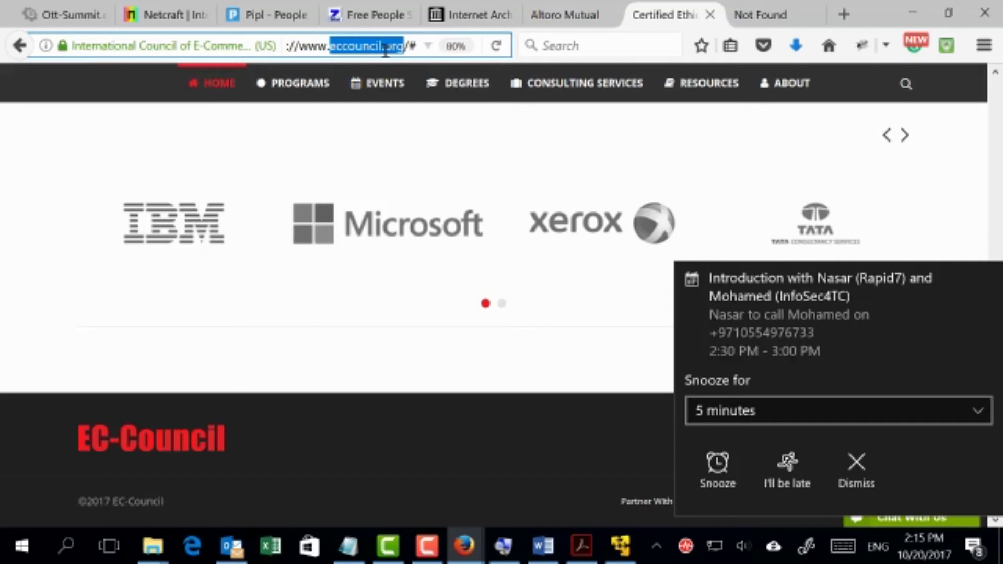
pyautogui.rightClick(386, 50)
pyautogui.click(408, 97)
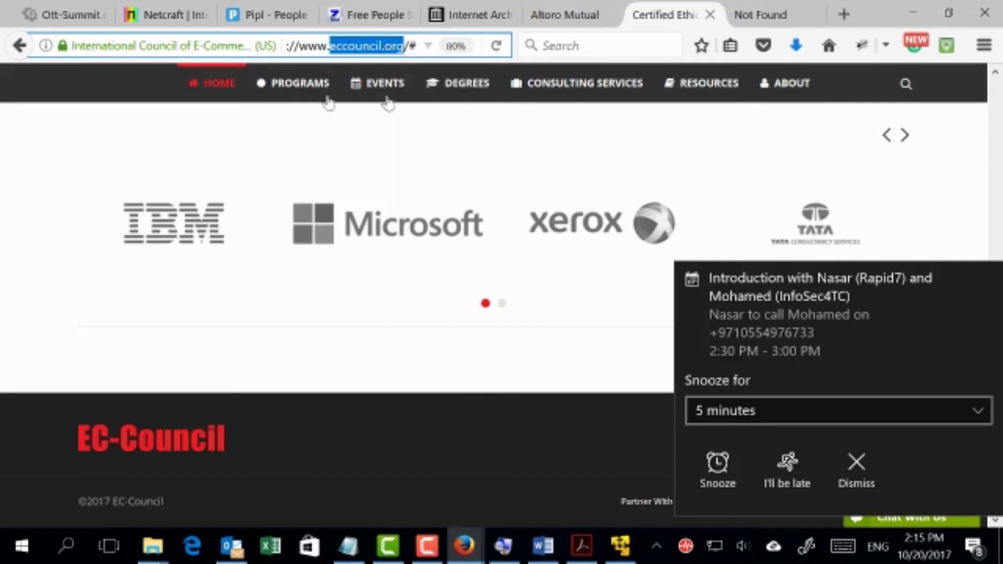
# Switch to the Netcraft home page, look through it and close the meeting reminder notification.
pyautogui.click(169, 23)
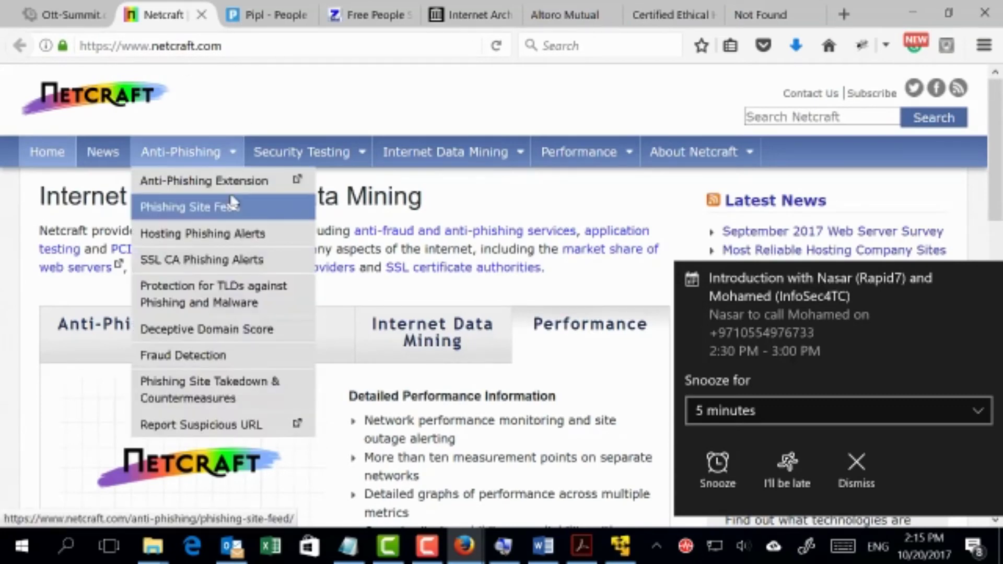
pyautogui.scroll(-2, 32, 211)
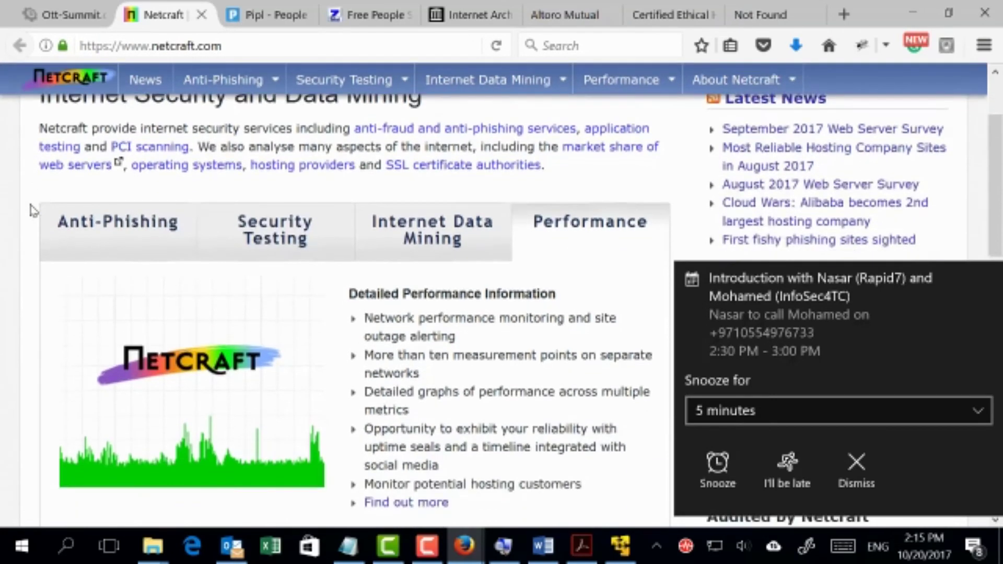
pyautogui.scroll(-6, 32, 211)
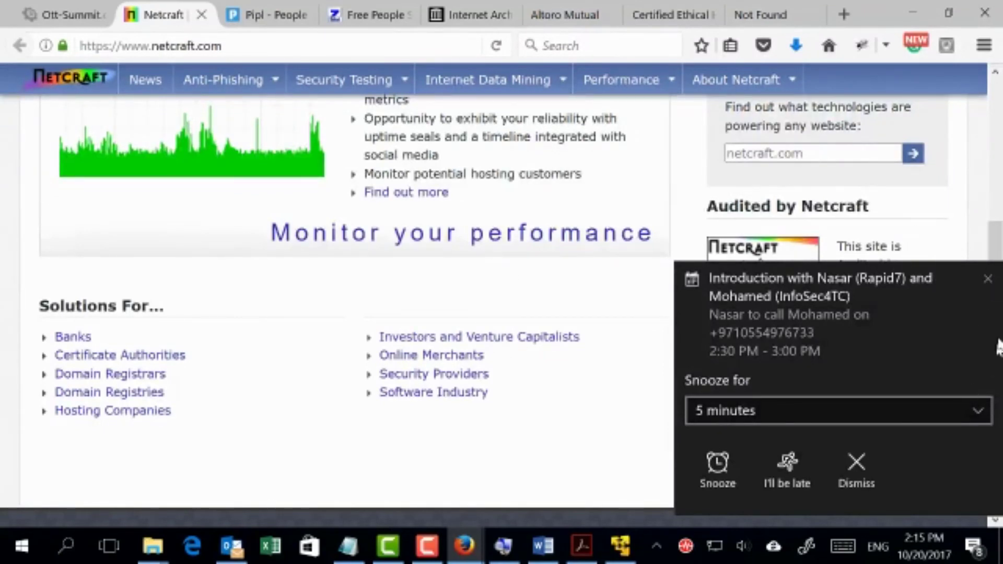
pyautogui.click(988, 279)
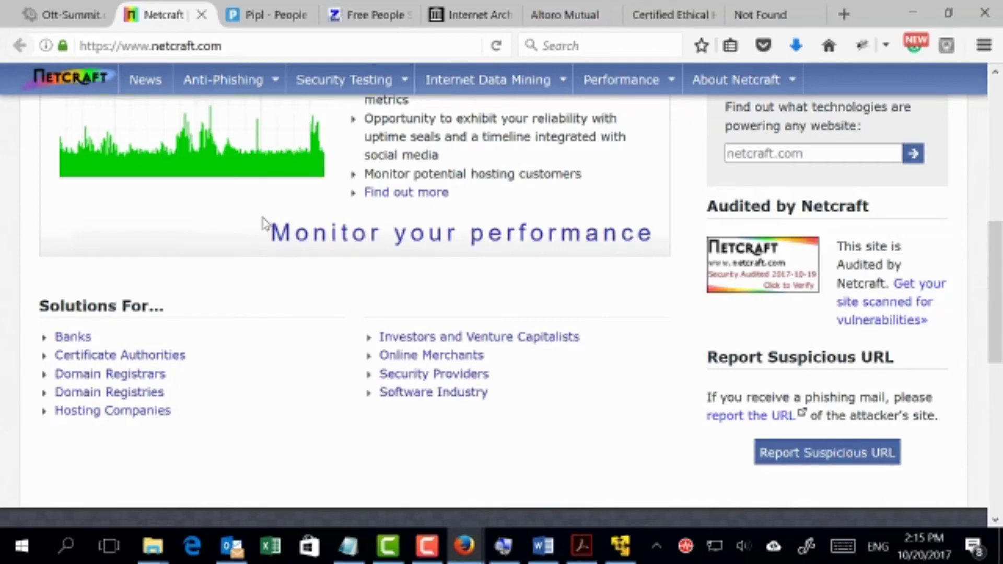
# Look up eccouncil.org with Netcraft's "What's that site running?" search.
pyautogui.scroll(-4, 263, 222)
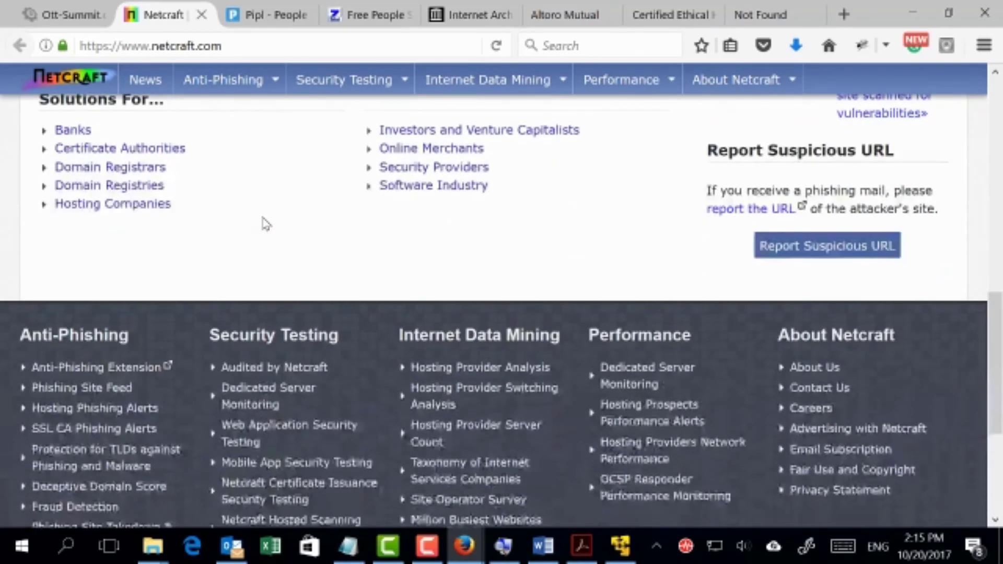
pyautogui.scroll(4, 264, 222)
pyautogui.scroll(2, 264, 223)
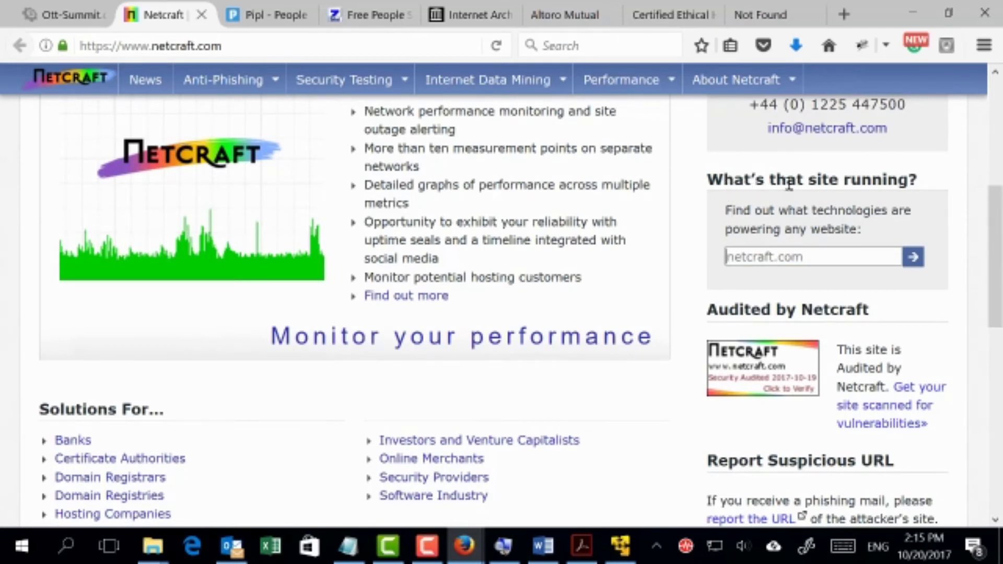
pyautogui.click(749, 256)
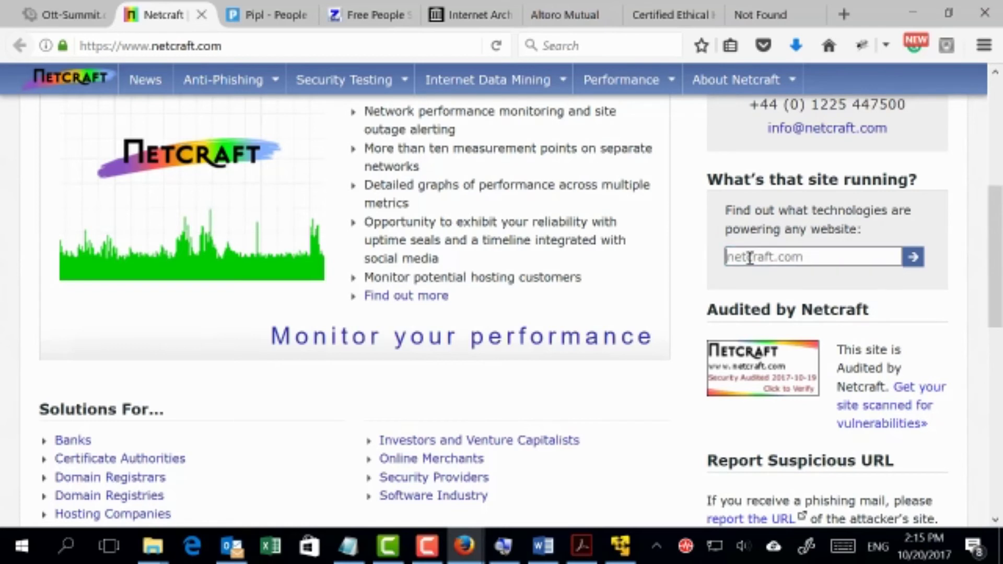
pyautogui.rightClick(749, 258)
pyautogui.click(781, 320)
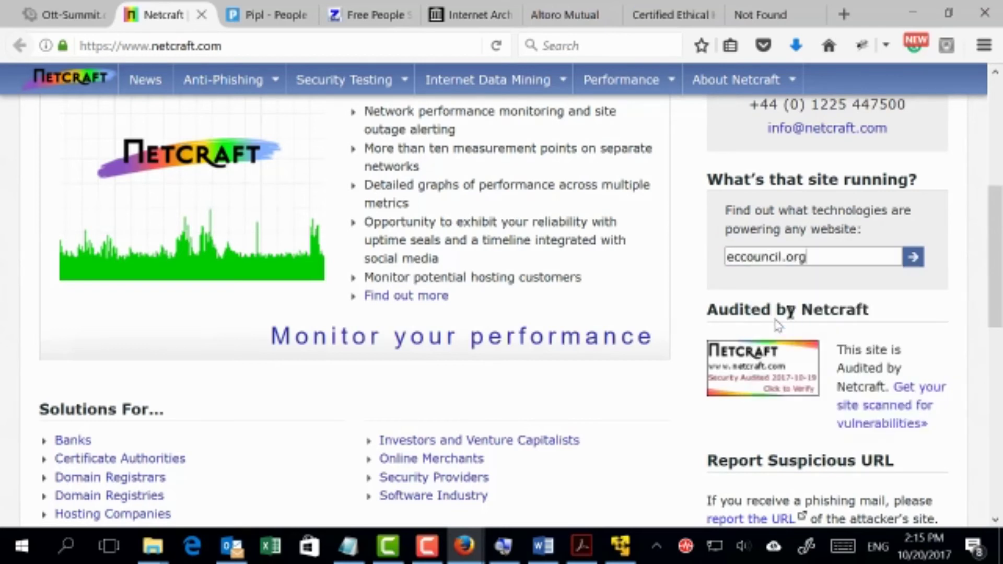
pyautogui.click(913, 258)
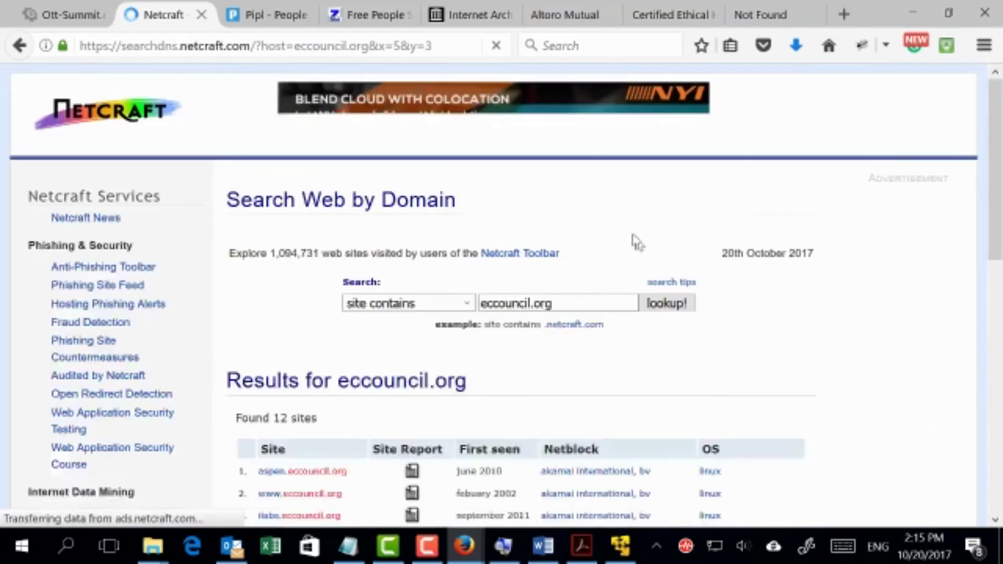
# Review the Netcraft results for eccouncil.org, checking each subdomain's first-seen date, netblock and operating system.
pyautogui.scroll(-3, 635, 238)
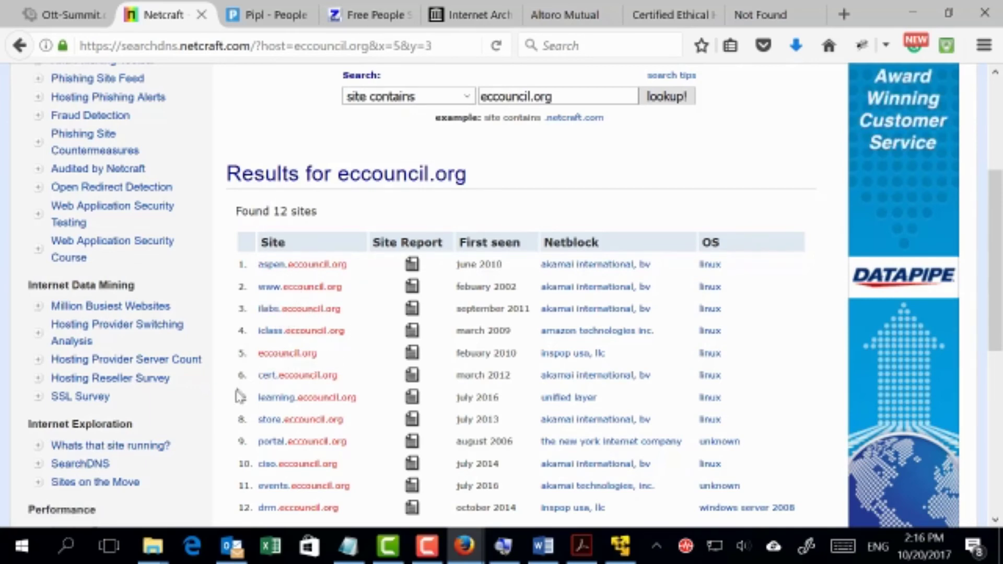
pyautogui.scroll(-4, 316, 351)
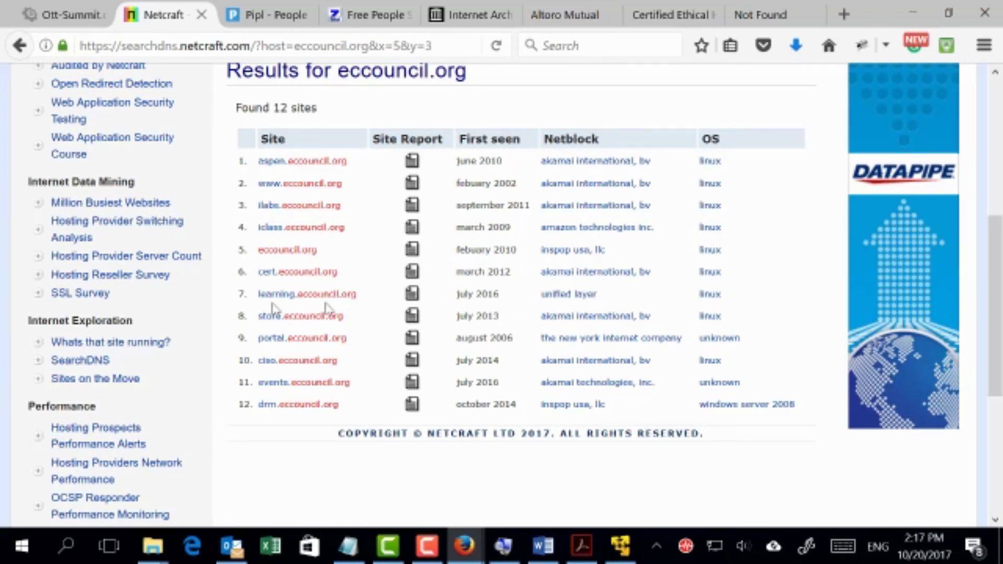
pyautogui.scroll(-5, 168, 268)
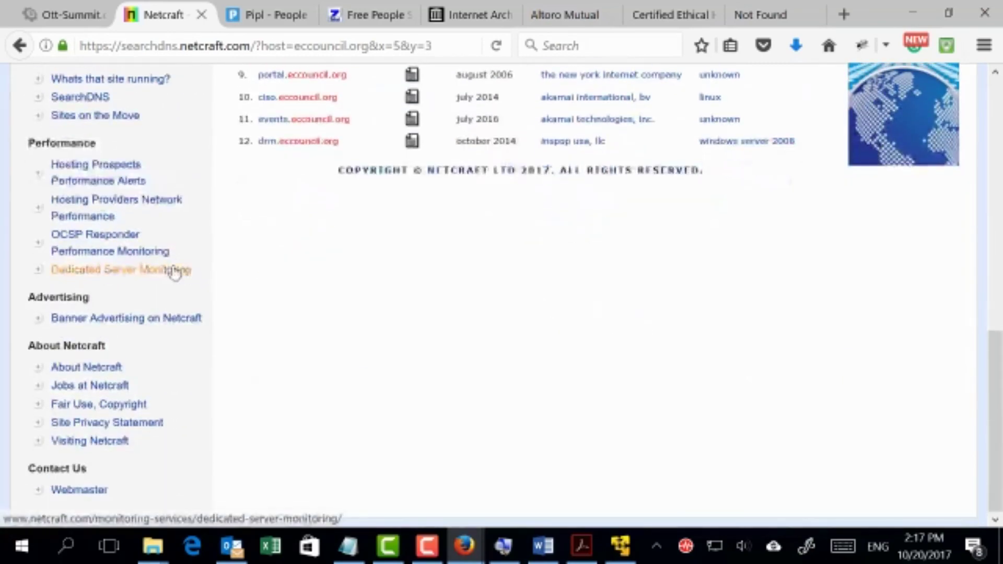
pyautogui.scroll(11, 324, 251)
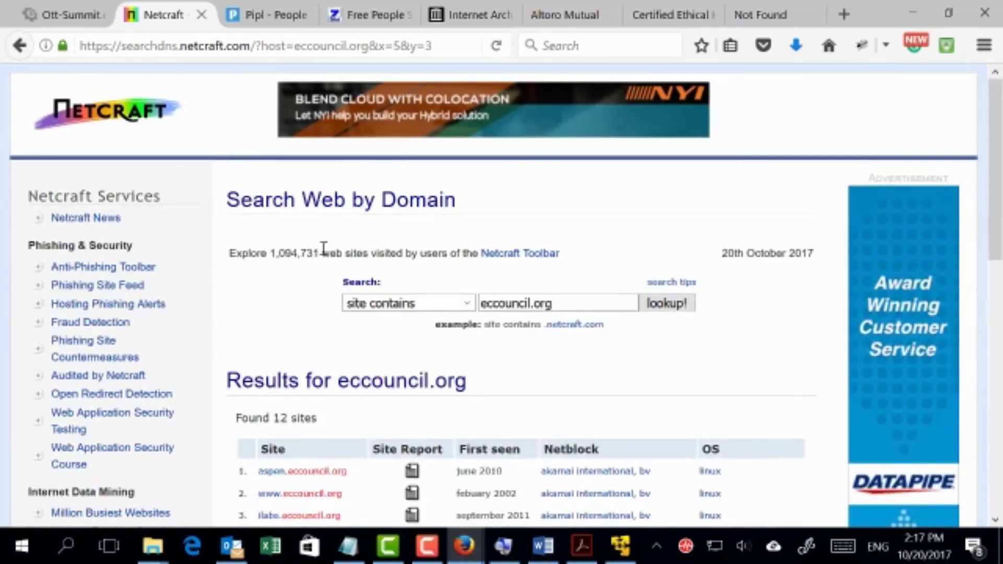